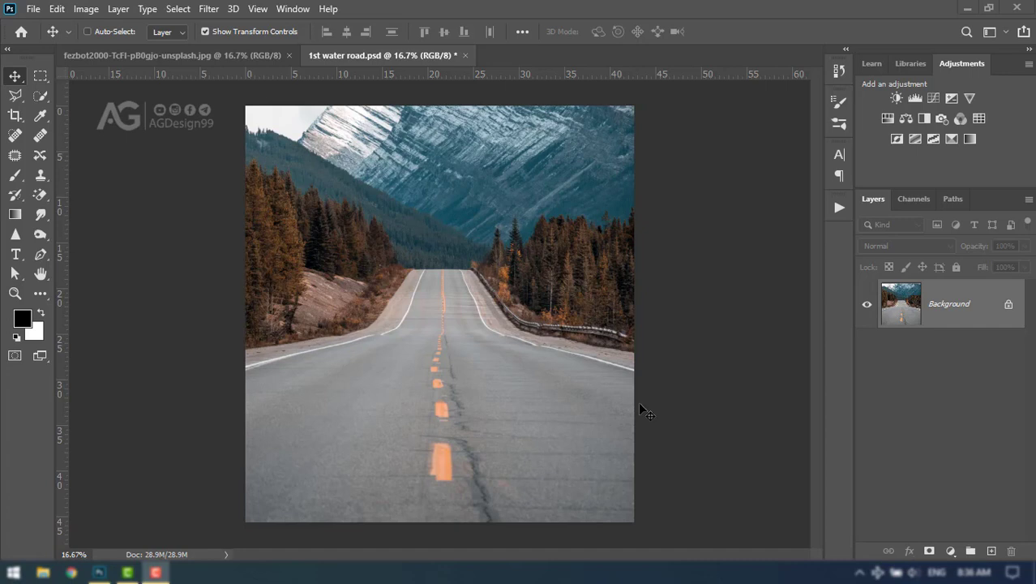
Step: Drag the woman-in-water photo from unsplash.jpg into 1st water road.psd as a new layer
left_click(165, 55)
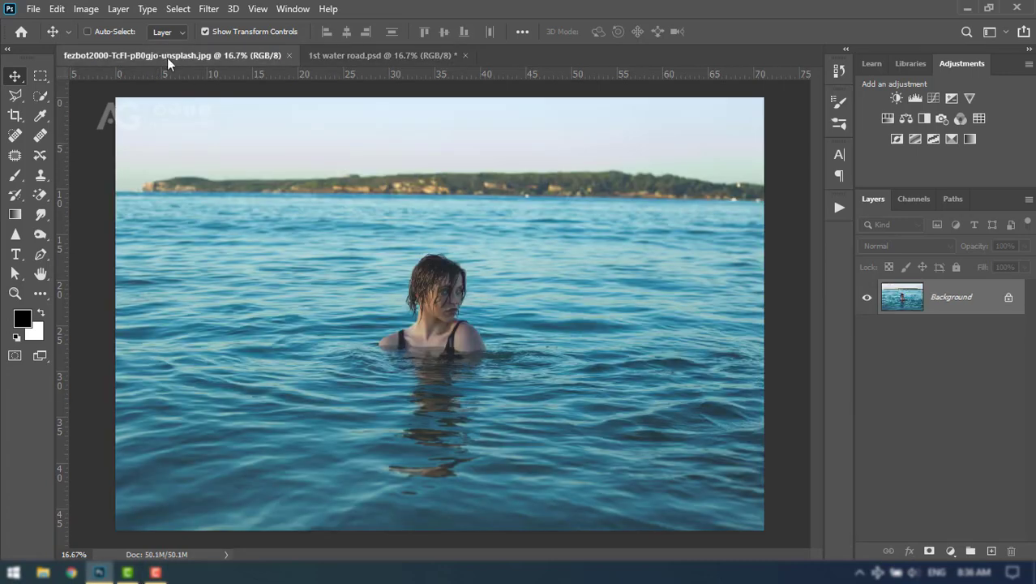
mouse_move(433, 282)
left_mouse_down()
mouse_move(379, 152)
mouse_move(430, 350)
left_mouse_up()
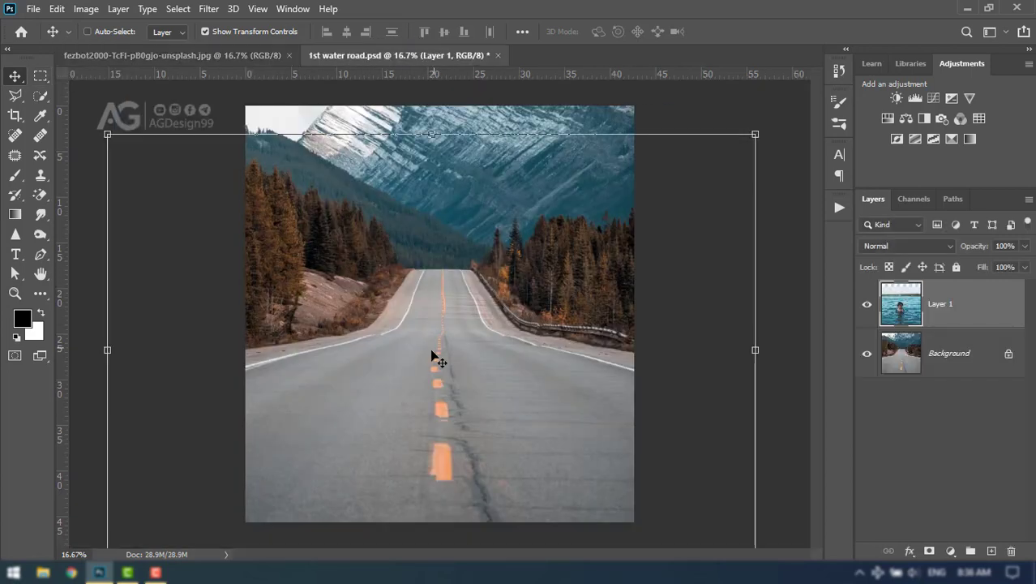
Step: Lower Layer 1 to 40% opacity and move the water photo down over the road
left_click(1026, 246)
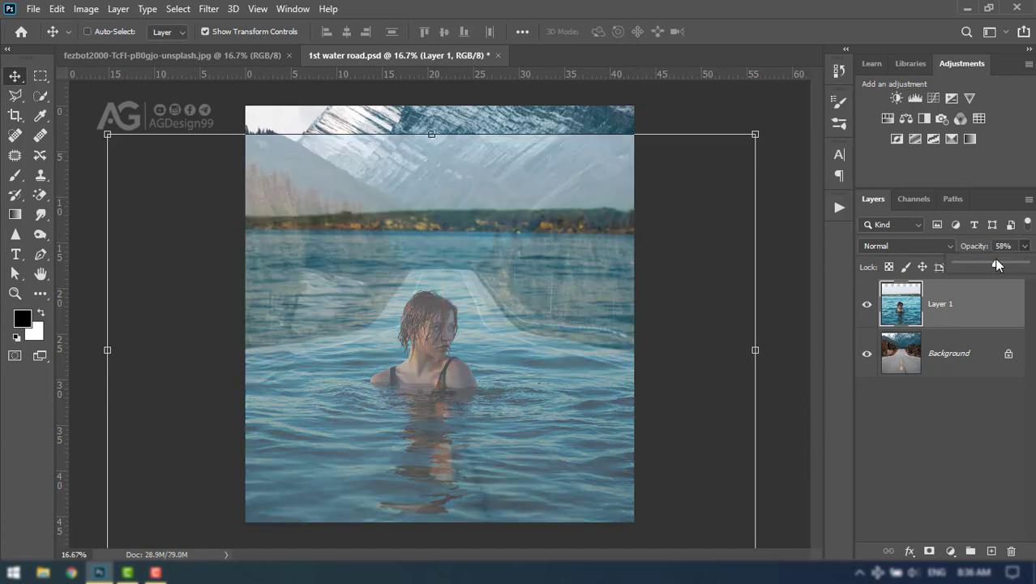
left_click_drag(991, 261, 982, 261)
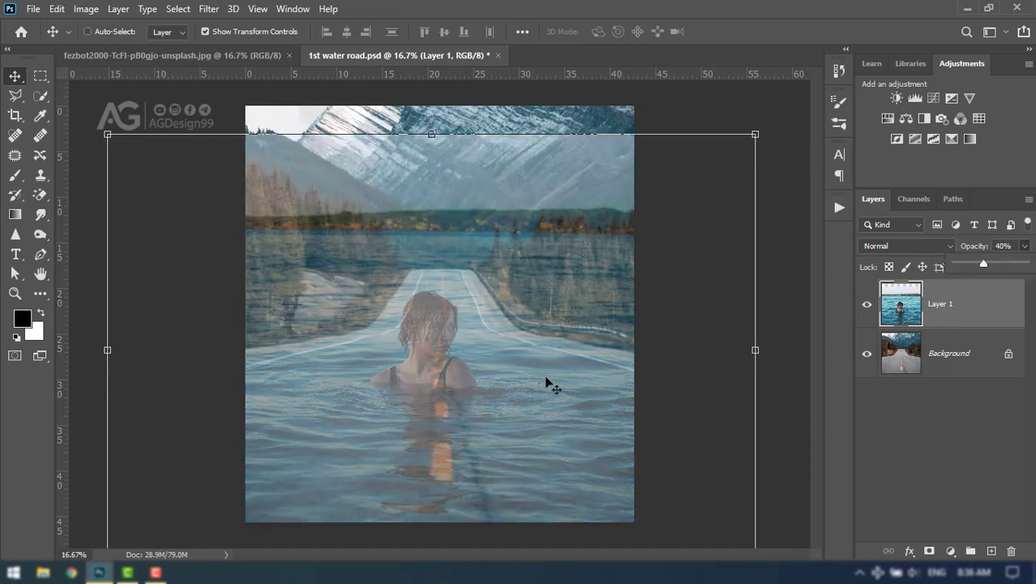
left_click_drag(542, 395, 539, 423)
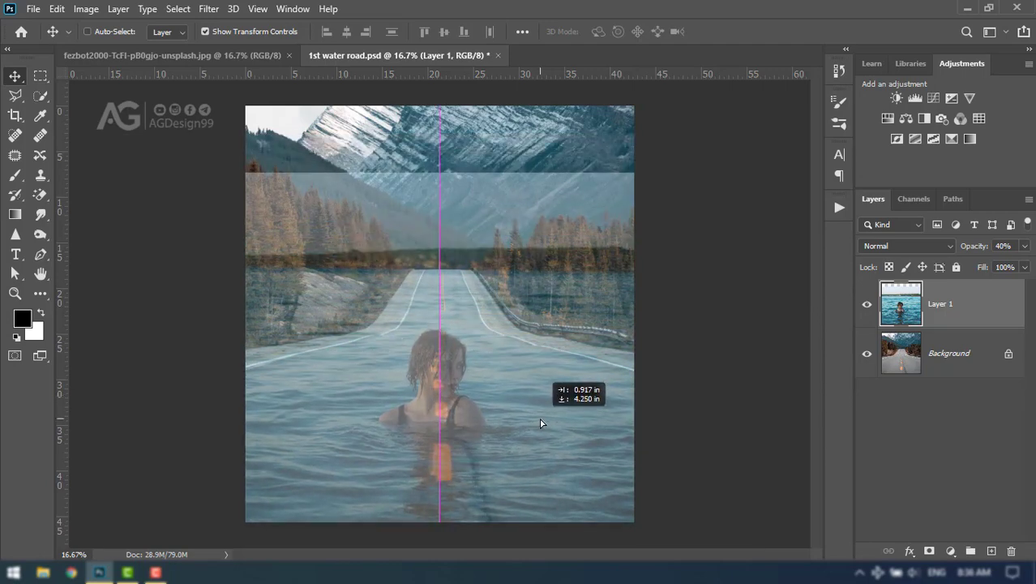
left_click_drag(538, 423, 537, 434)
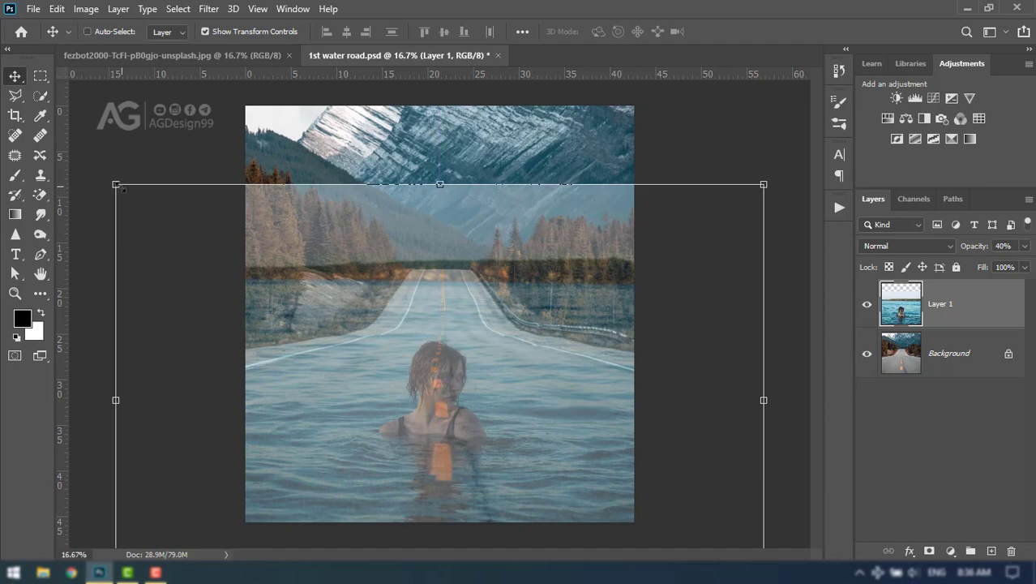
Step: Scale the water photo to 104.49% and position the woman on the lower road
left_click_drag(116, 185, 86, 165)
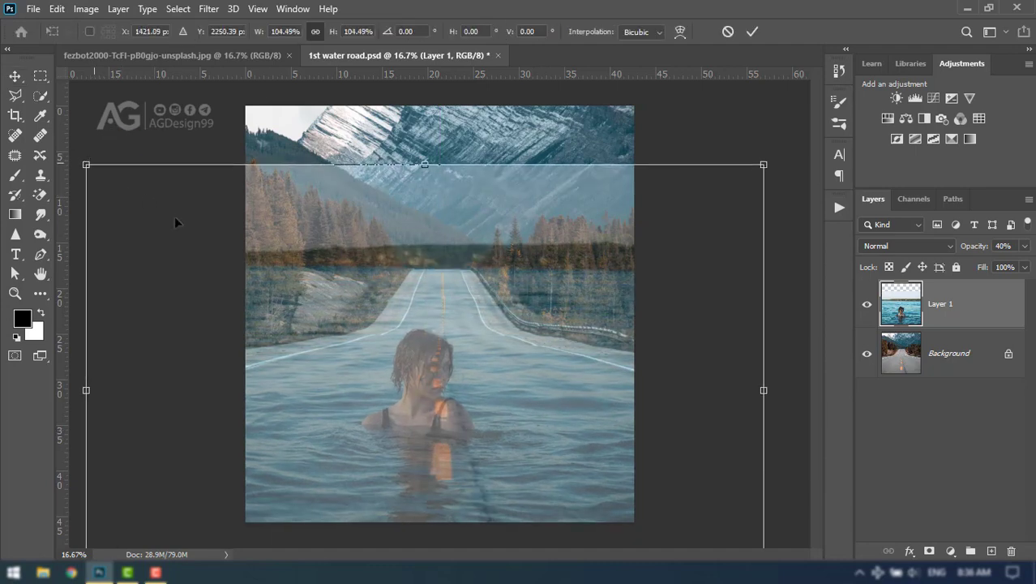
mouse_move(462, 411)
left_mouse_down()
mouse_move(476, 423)
mouse_move(481, 406)
left_mouse_up()
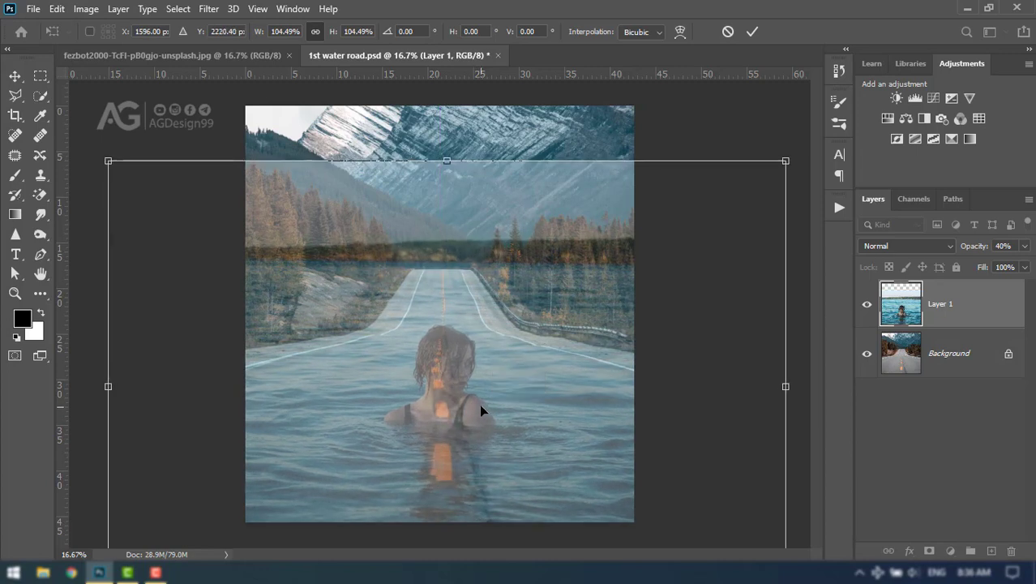
left_click_drag(486, 394, 483, 394)
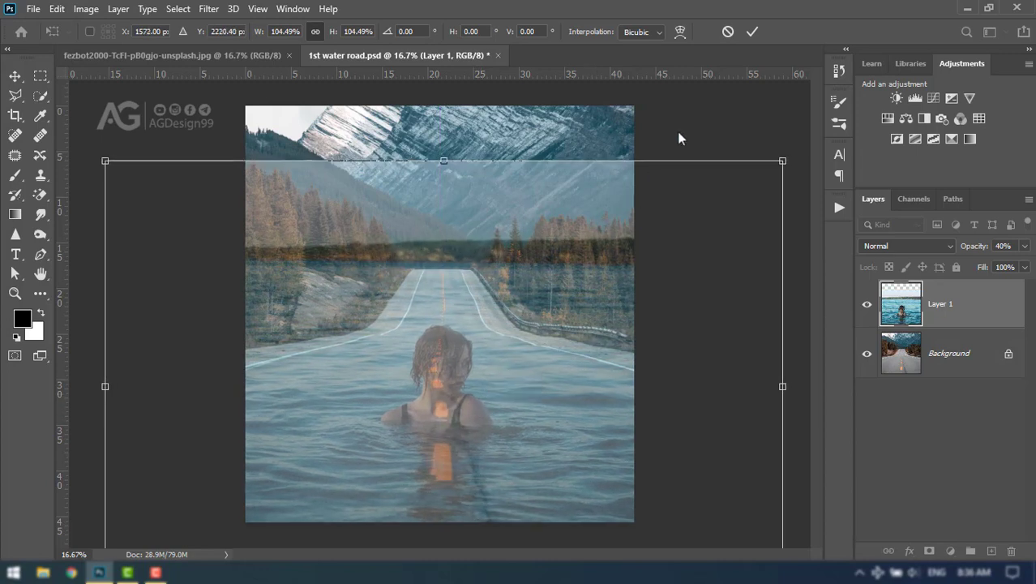
left_click(752, 32)
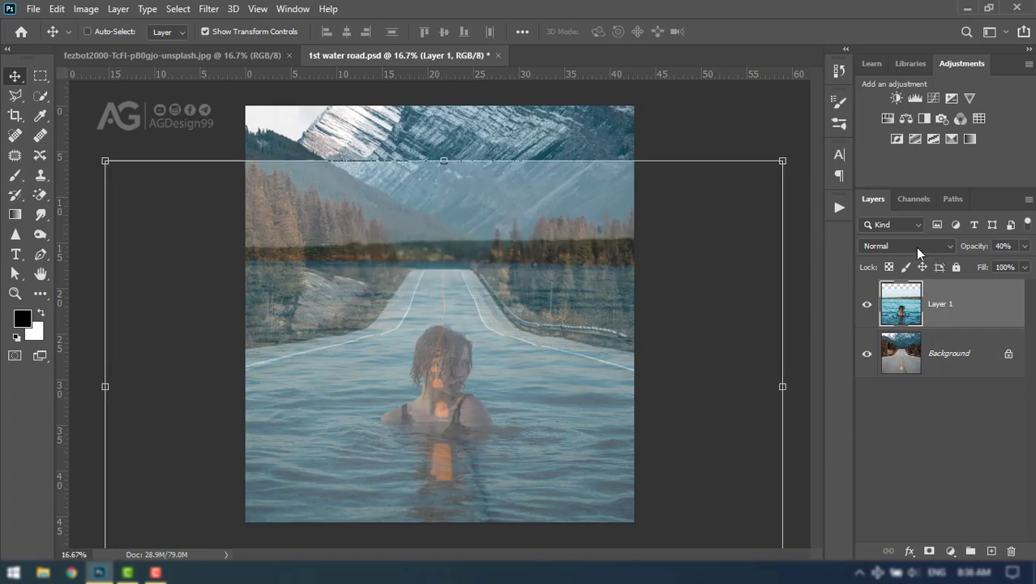
left_click(1008, 246)
type("100")
Step: Restore Layer 1 to 100% opacity and zoom in with the Quick Selection tool
key("Return")
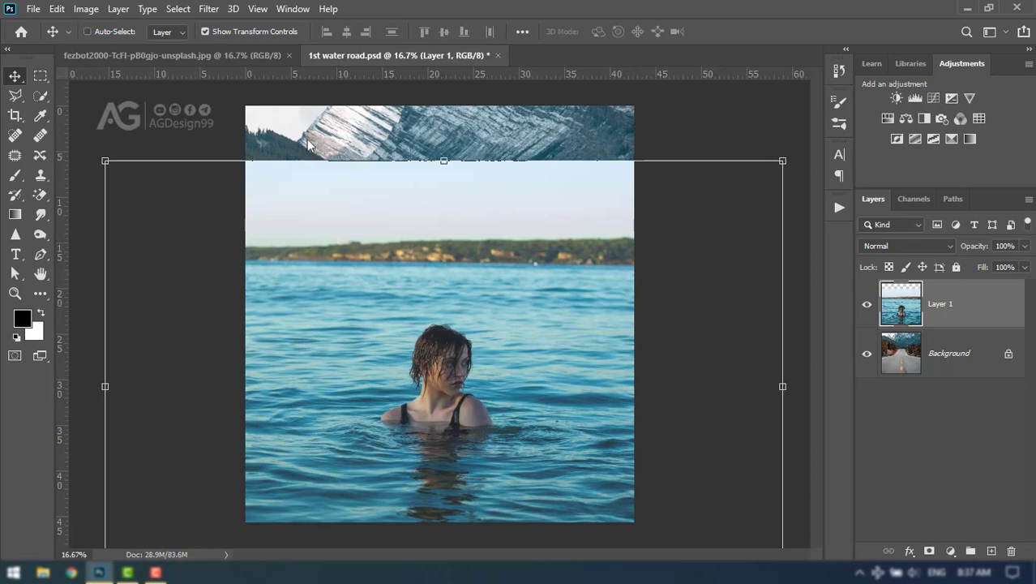
left_click(40, 98)
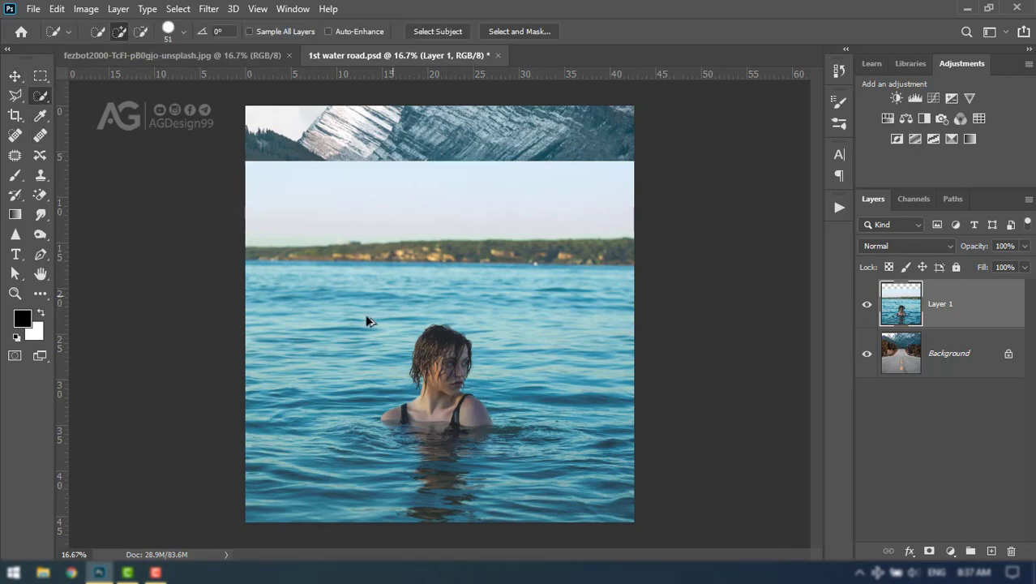
scroll(406, 365, "up", 1)
scroll(455, 418, "up", 1)
scroll(455, 418, "up", 1)
scroll(455, 418, "up", 2)
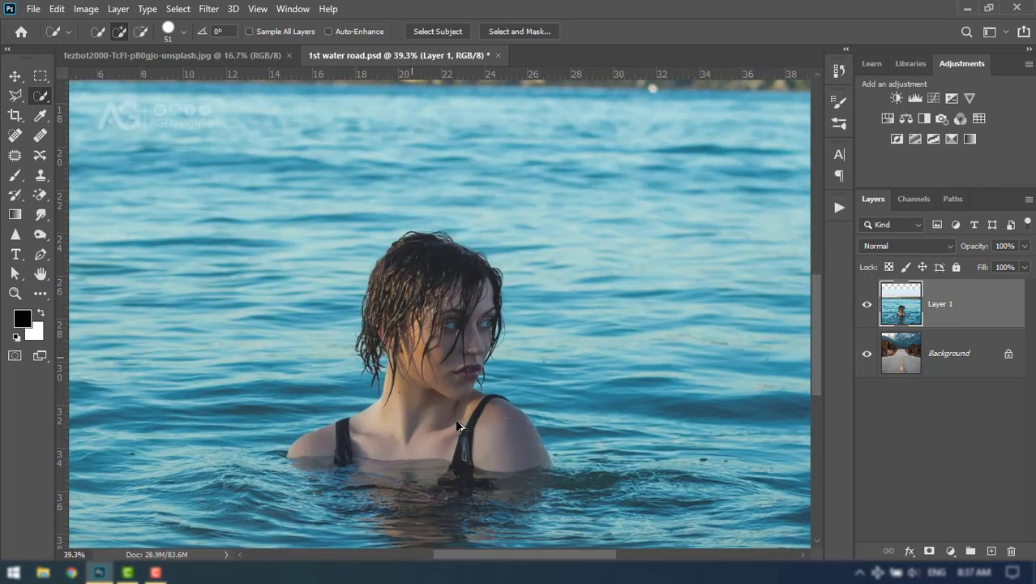
scroll(458, 426, "up", 1)
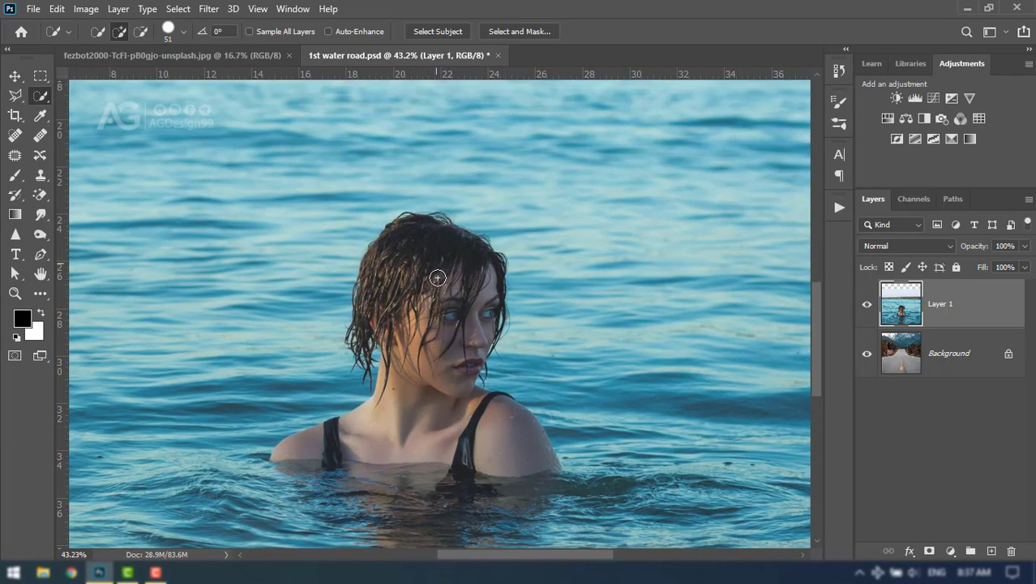
Step: Select the woman's hair, face, neck and both shoulders
left_click_drag(438, 277, 309, 439)
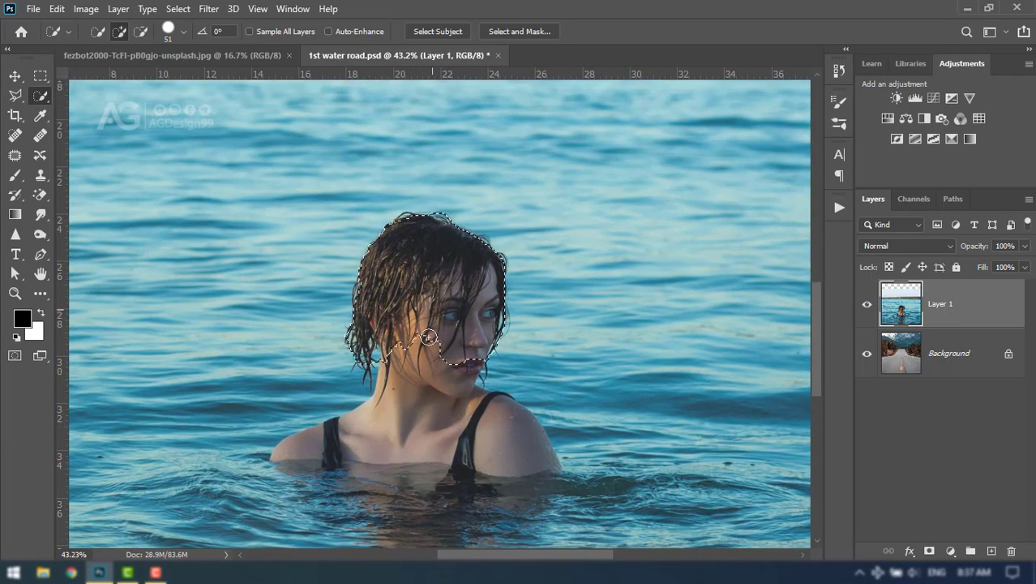
left_click(292, 446)
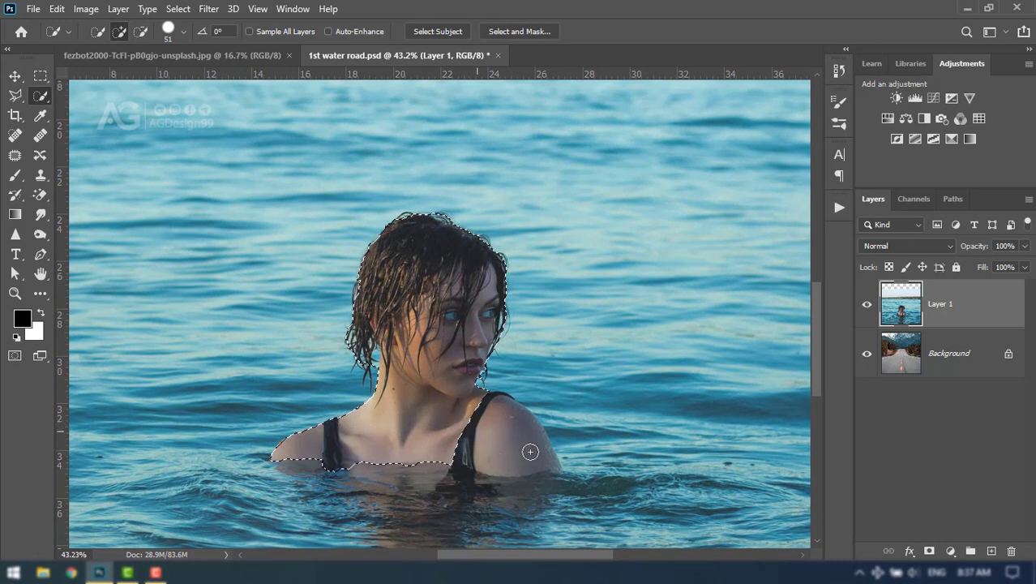
left_click_drag(532, 452, 501, 456)
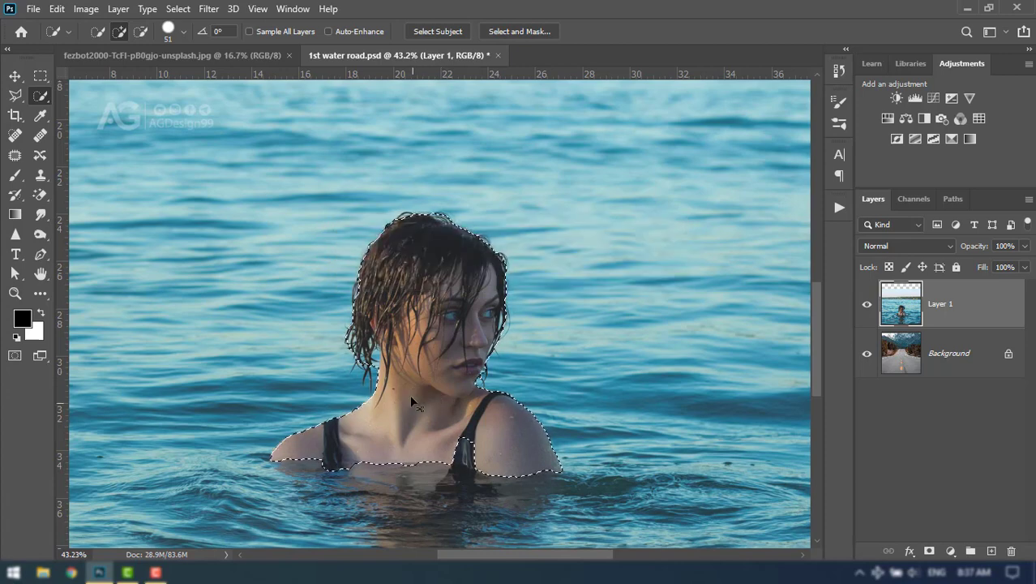
scroll(412, 397, "down", 2)
scroll(412, 397, "down", 2)
scroll(411, 400, "down", 1)
scroll(411, 400, "down", 1)
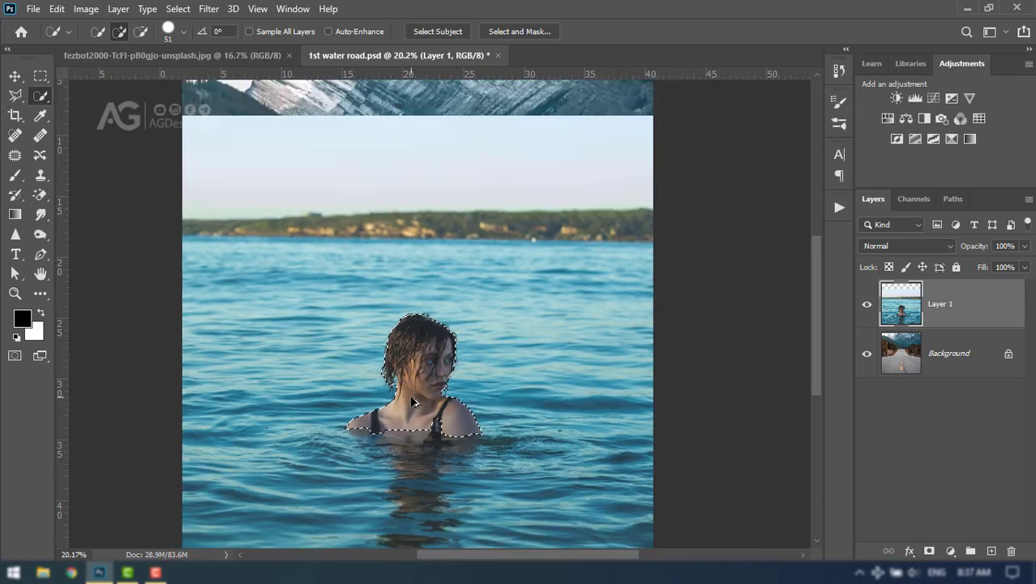
scroll(411, 400, "down", 1)
scroll(411, 400, "up", 1)
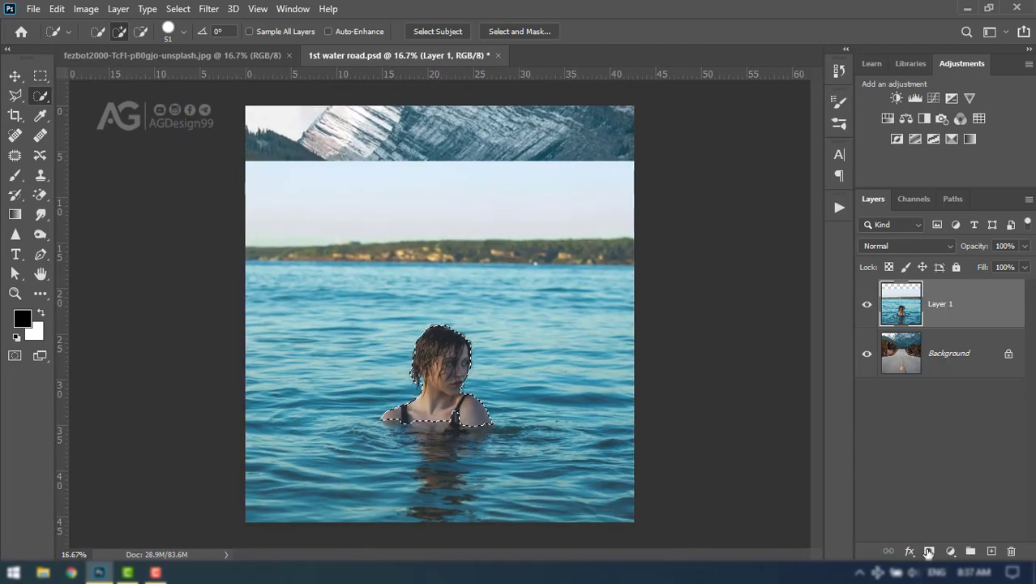
Step: Mask Layer 1 to the woman selection and set a Soft Round brush at 0% hardness
left_click(930, 551)
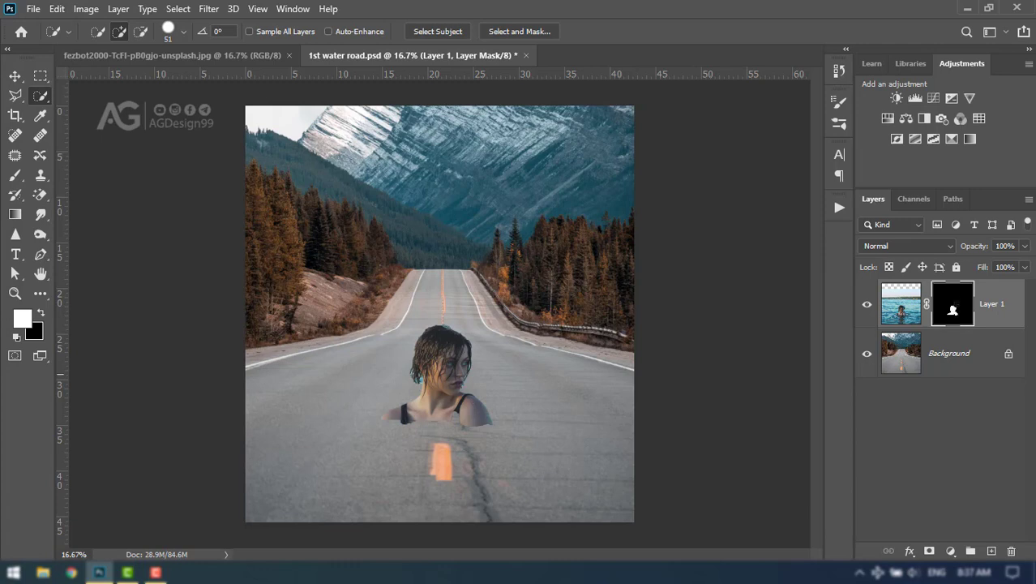
left_click(15, 175)
left_click(94, 32)
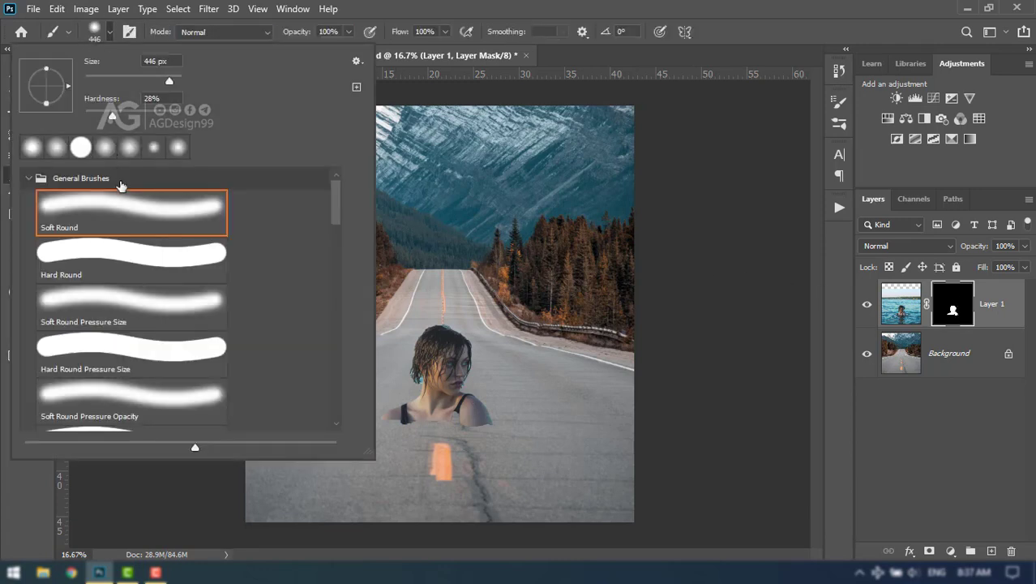
left_click(124, 209)
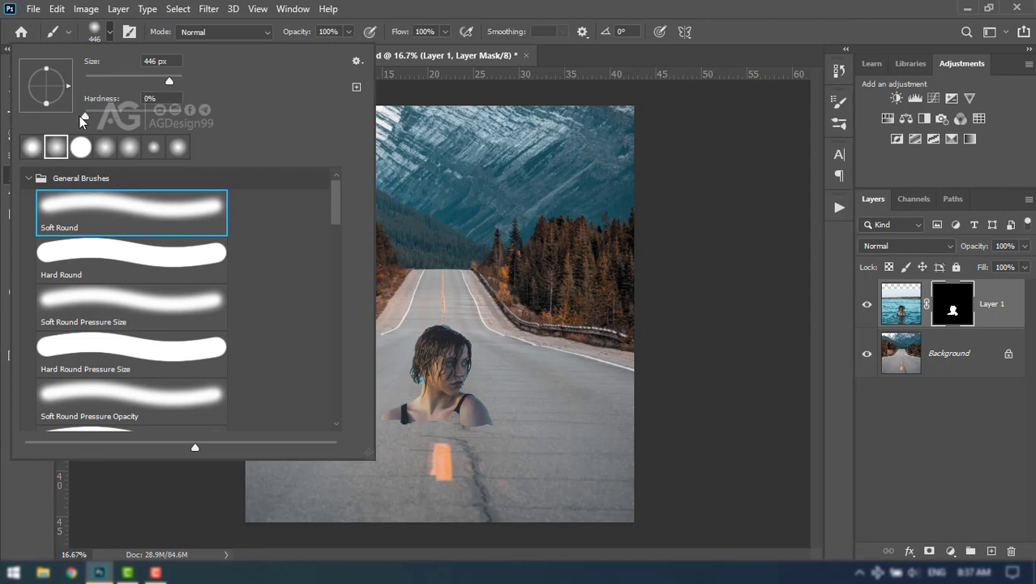
left_click(551, 11)
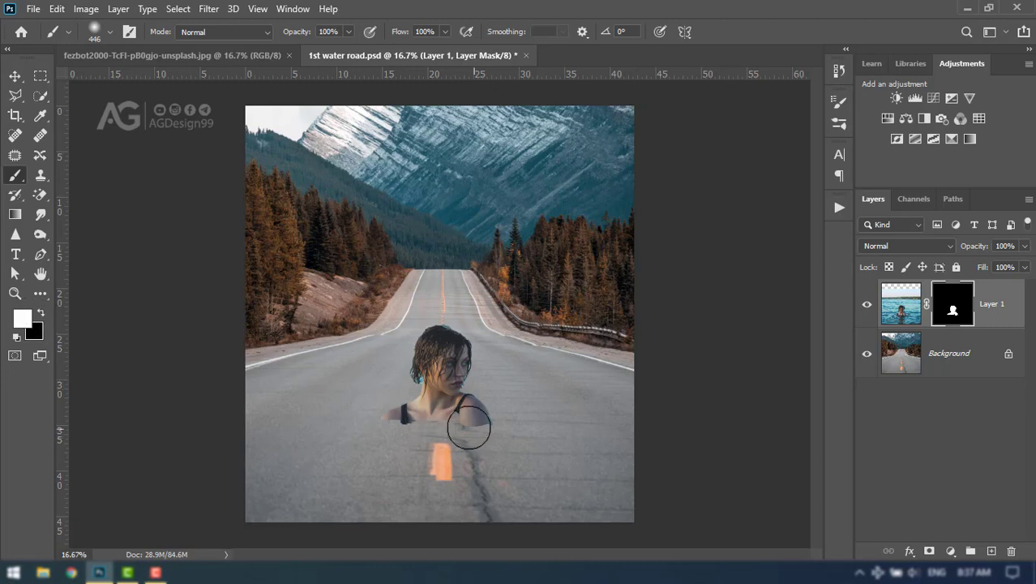
Step: Paint a soft water pool around the woman, then duplicate Layer 1
mouse_move(474, 429)
left_mouse_down()
mouse_move(384, 416)
mouse_move(450, 377)
mouse_move(478, 420)
mouse_move(497, 416)
mouse_move(454, 438)
mouse_move(358, 429)
mouse_move(520, 433)
mouse_move(365, 427)
mouse_move(345, 438)
mouse_move(452, 448)
mouse_move(495, 413)
mouse_move(492, 402)
left_mouse_up()
mouse_move(491, 401)
left_mouse_down()
mouse_move(470, 398)
mouse_move(459, 378)
mouse_move(410, 389)
mouse_move(426, 371)
mouse_move(388, 404)
mouse_move(443, 374)
mouse_move(472, 406)
mouse_move(392, 404)
mouse_move(383, 414)
left_mouse_up()
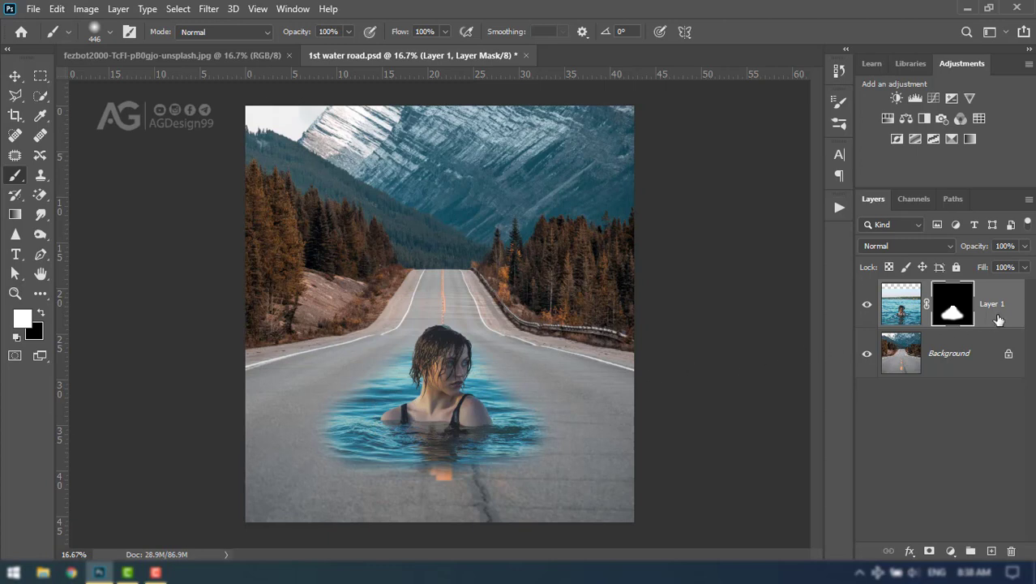
mouse_move(998, 319)
left_mouse_down()
mouse_move(946, 412)
mouse_move(991, 551)
left_mouse_up()
Step: Set the original Layer 1 to the Hard Light blend mode
key("x")
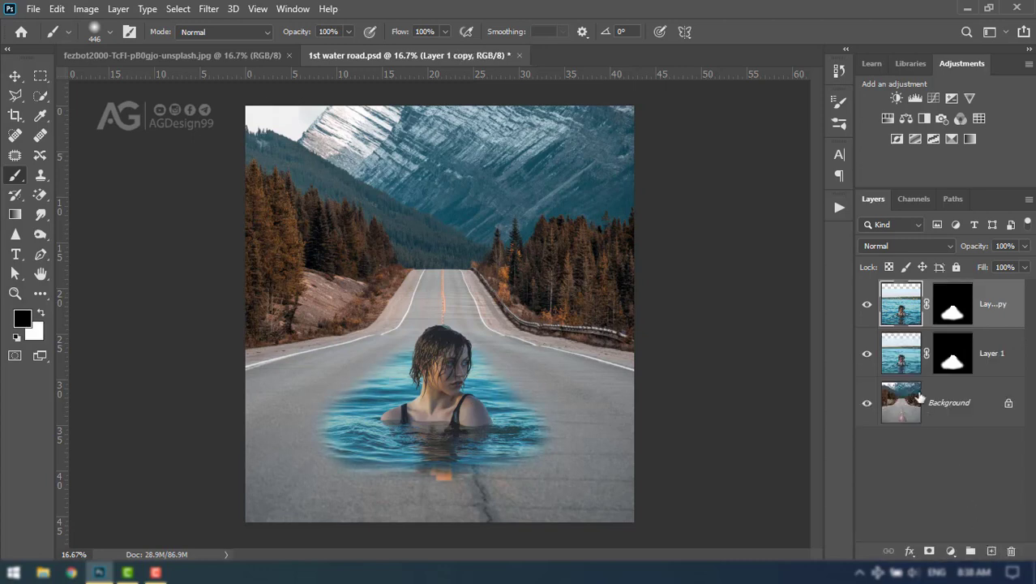
left_click(903, 359)
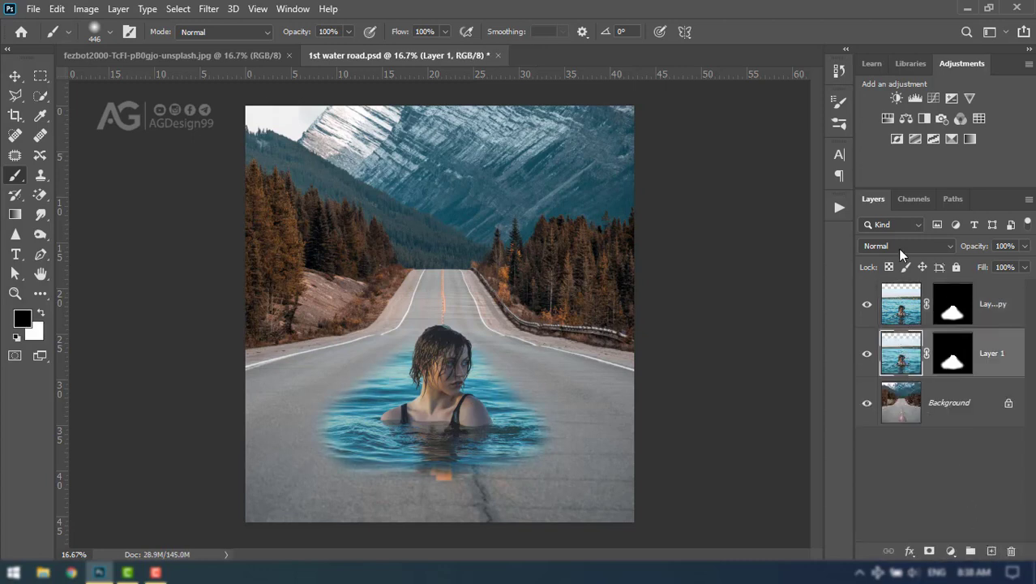
left_click(900, 250)
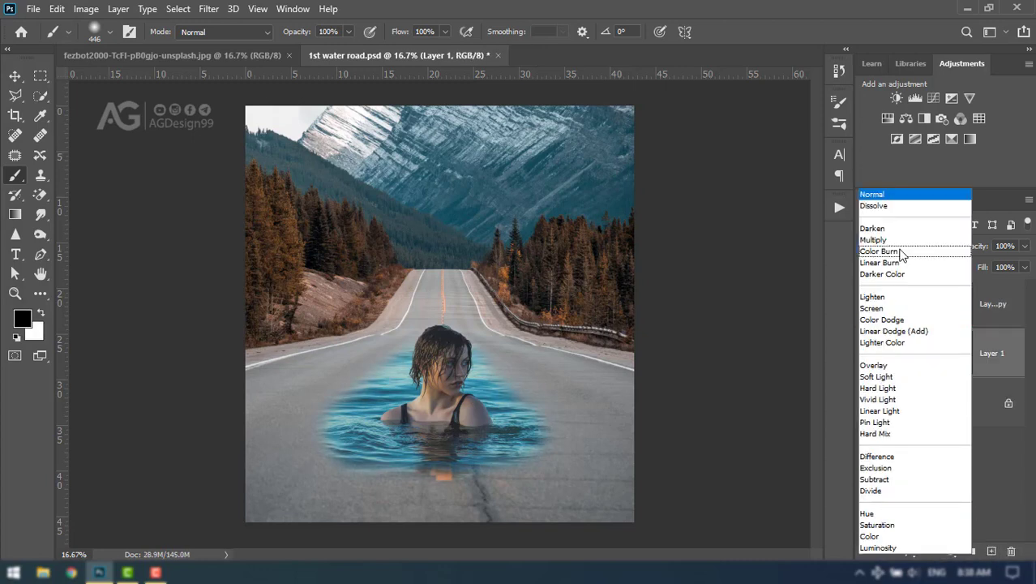
left_click(878, 388)
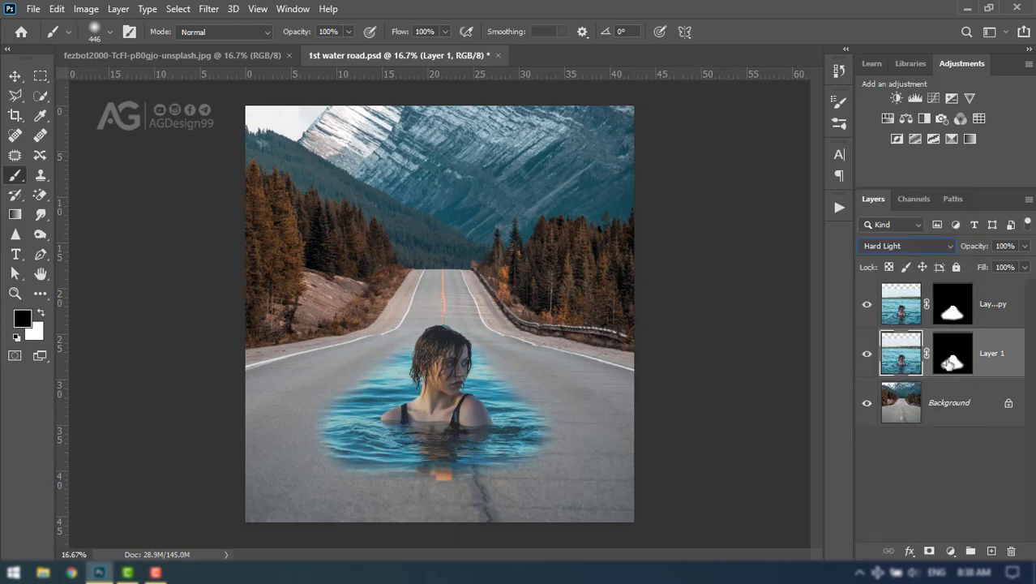
Step: Paint white on Layer 1's mask to spread water toward the road's left edge
left_click(954, 357)
key("x")
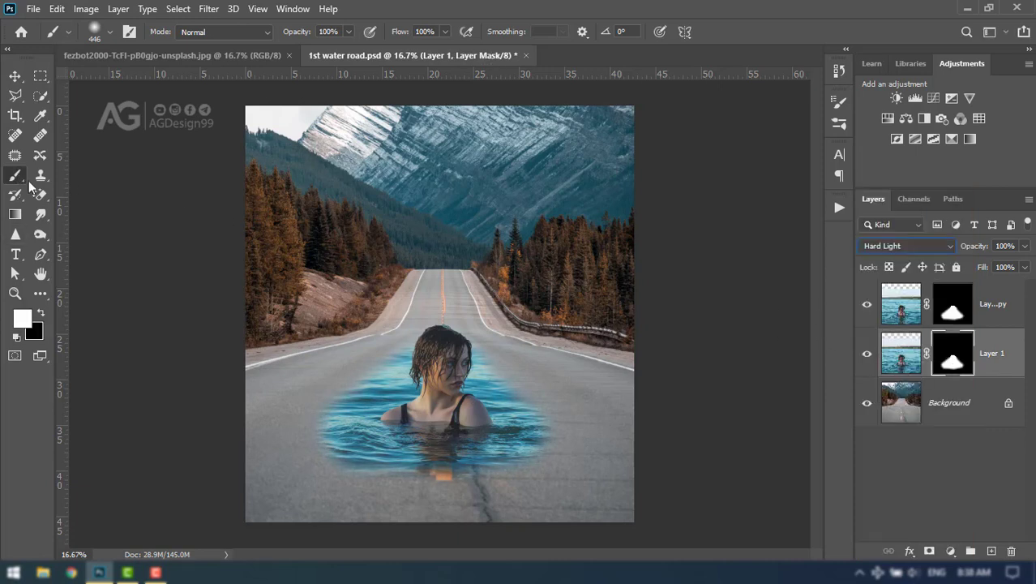
mouse_move(350, 418)
left_mouse_down()
mouse_move(280, 419)
mouse_move(260, 453)
mouse_move(257, 509)
mouse_move(573, 516)
mouse_move(632, 502)
mouse_move(608, 421)
mouse_move(541, 406)
mouse_move(493, 368)
mouse_move(579, 394)
mouse_move(629, 430)
mouse_move(608, 395)
mouse_move(527, 412)
mouse_move(597, 480)
mouse_move(320, 481)
mouse_move(331, 460)
mouse_move(276, 485)
mouse_move(361, 374)
mouse_move(260, 393)
mouse_move(252, 435)
left_mouse_up()
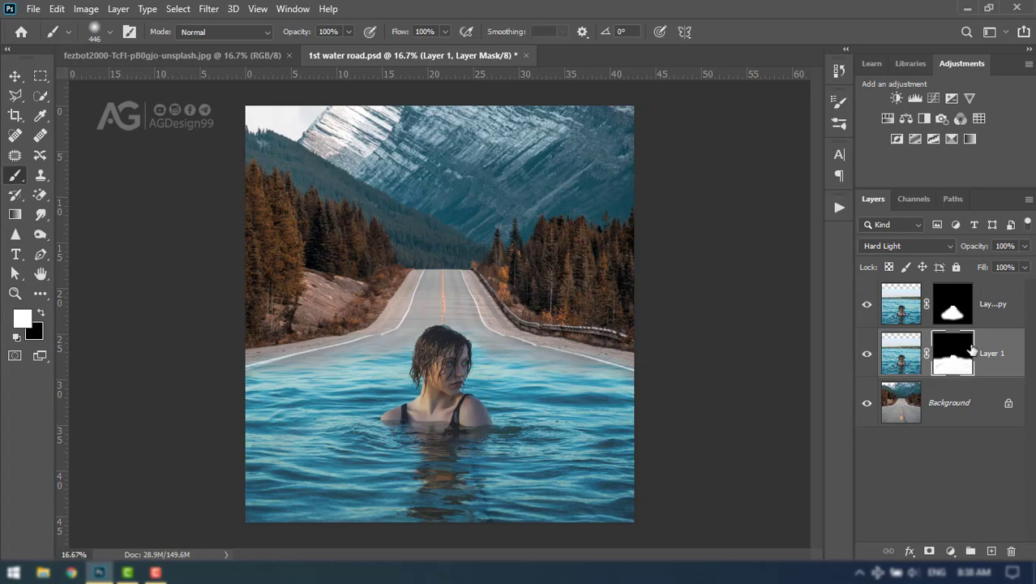
Step: Group Layer 1 and Layer 1 copy into Group 1 above the Background
left_click(998, 308)
right_click(995, 312)
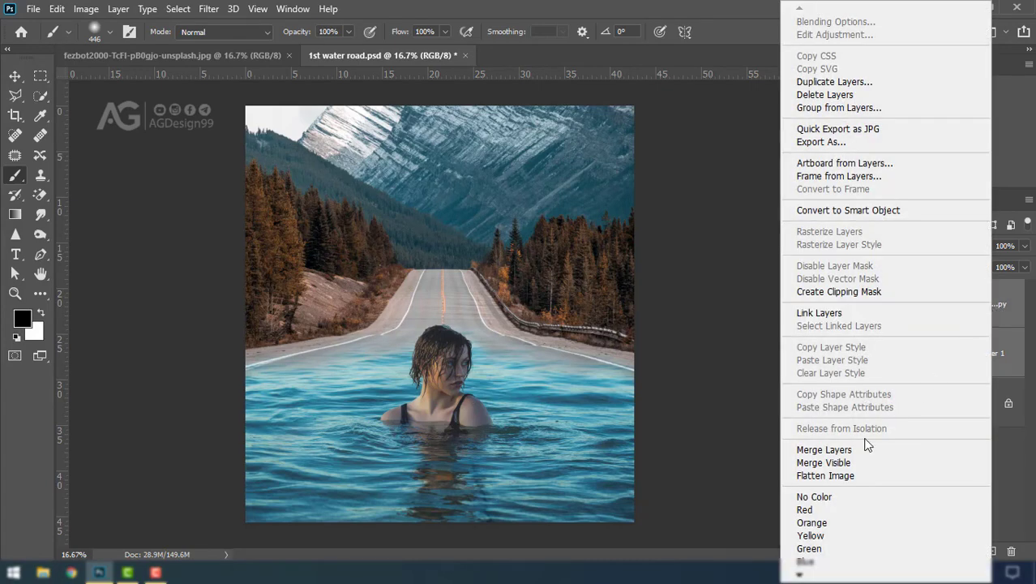
left_click(818, 112)
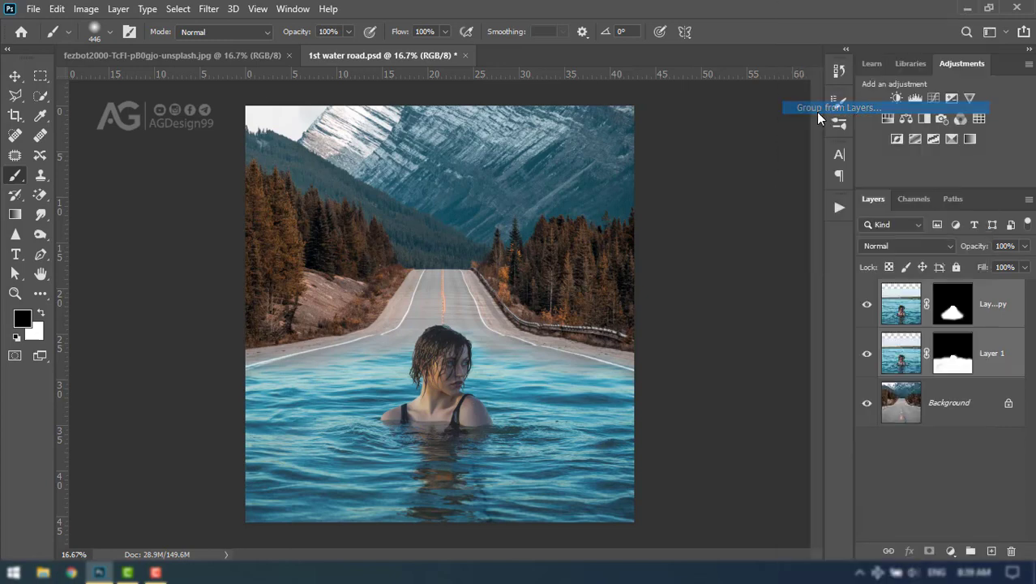
left_click(638, 170)
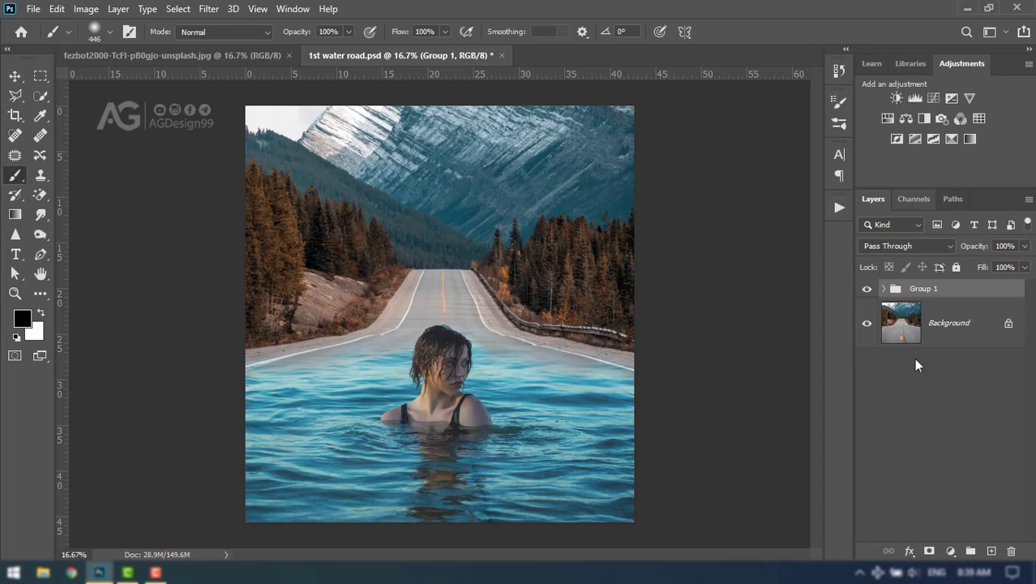
right_click(934, 290)
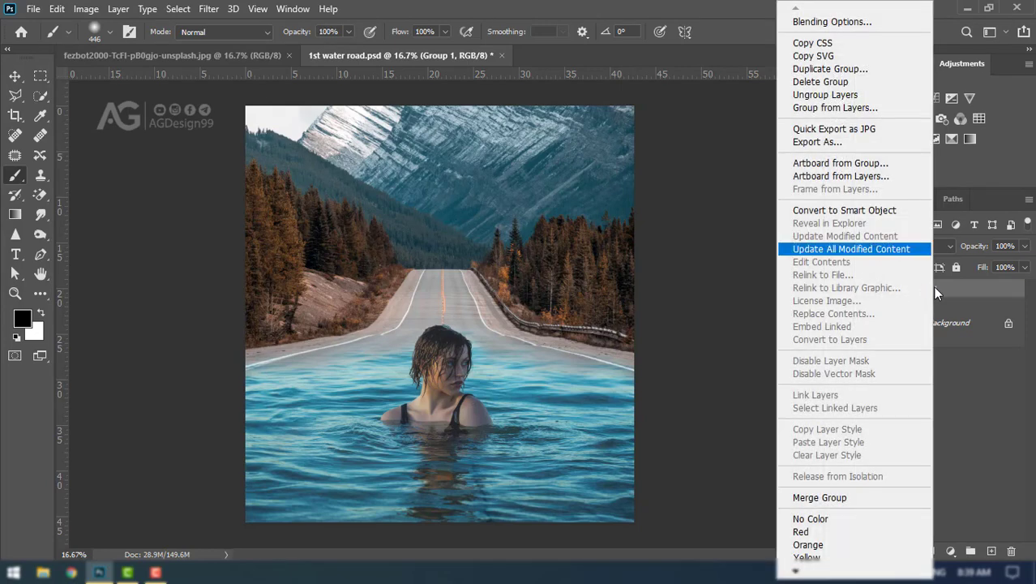
left_click(982, 290)
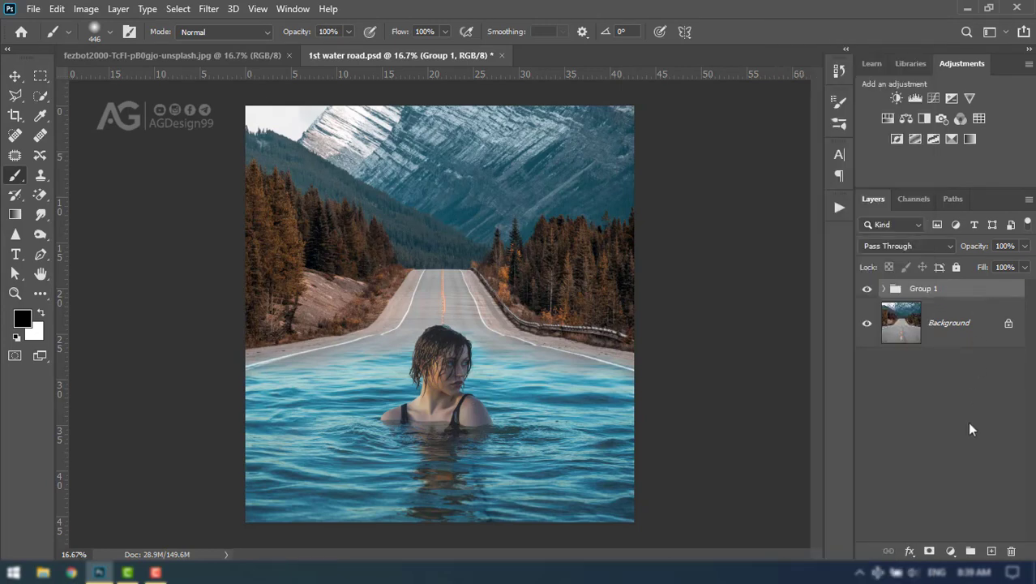
left_click(952, 551)
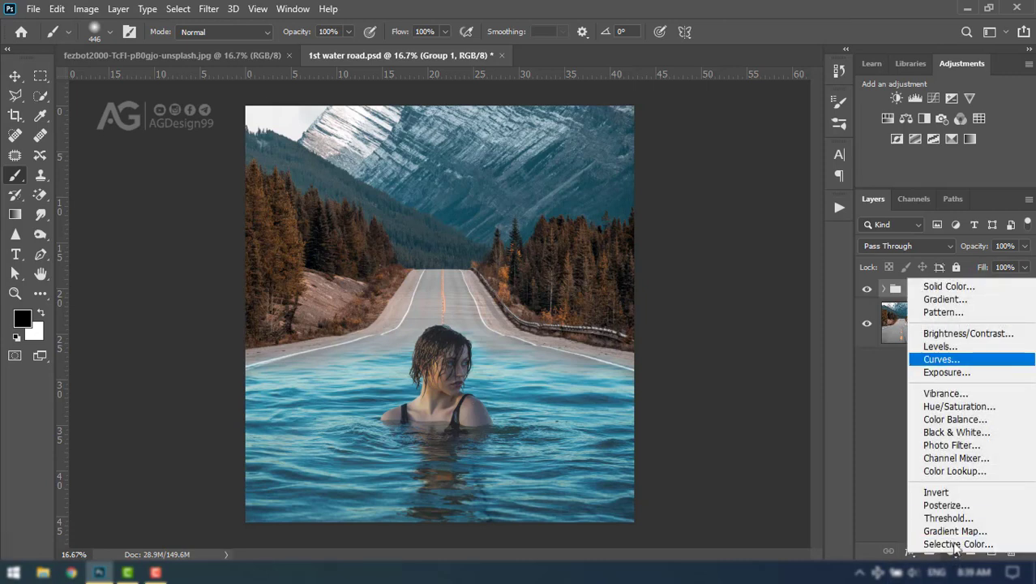
Step: Add a Hue/Saturation layer clipped to Group 1 with Cyans saturation at -100
left_click(957, 406)
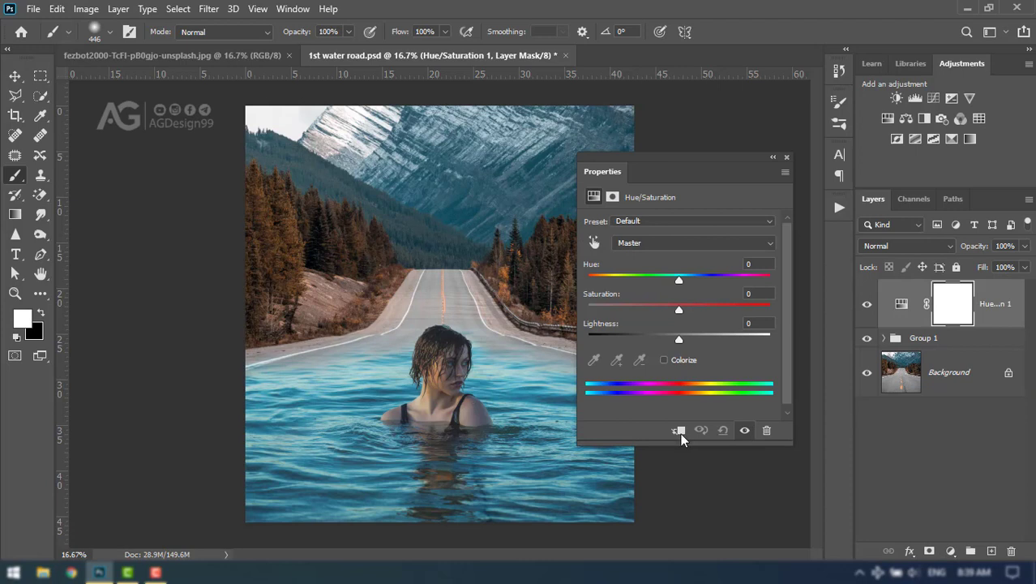
left_click(681, 432)
left_click_drag(704, 170, 735, 155)
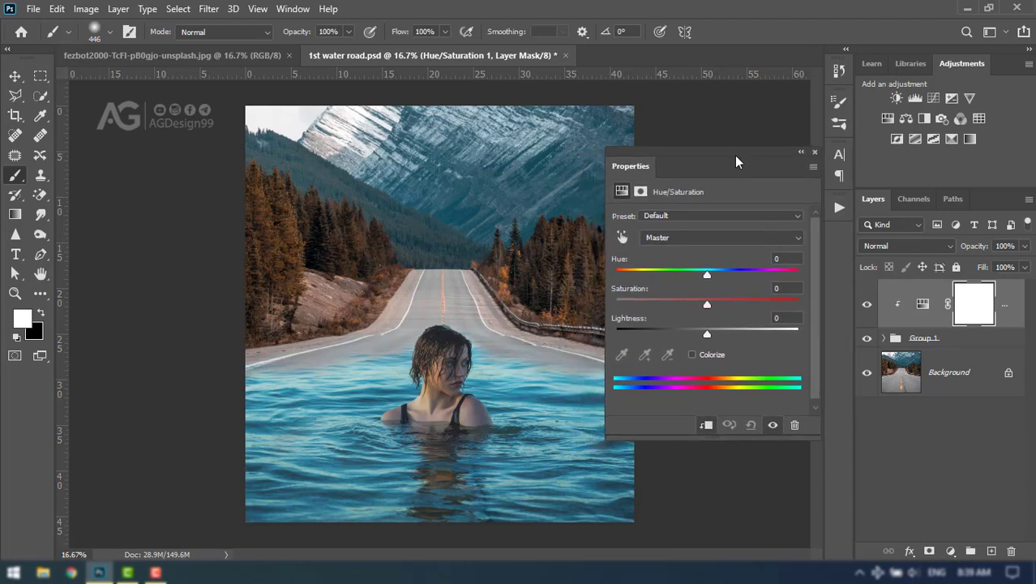
left_click(700, 242)
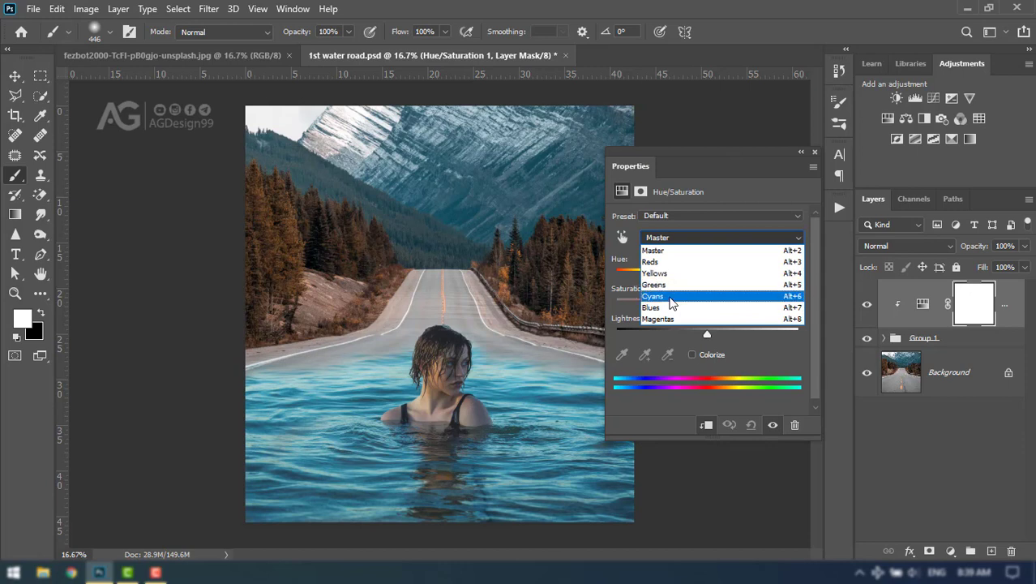
left_click(671, 297)
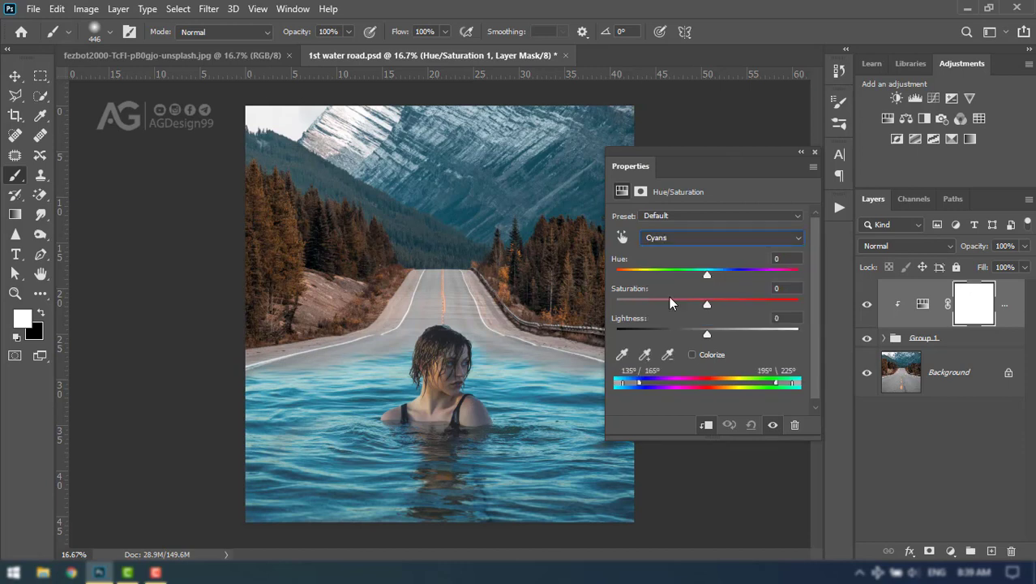
left_click_drag(707, 303, 665, 303)
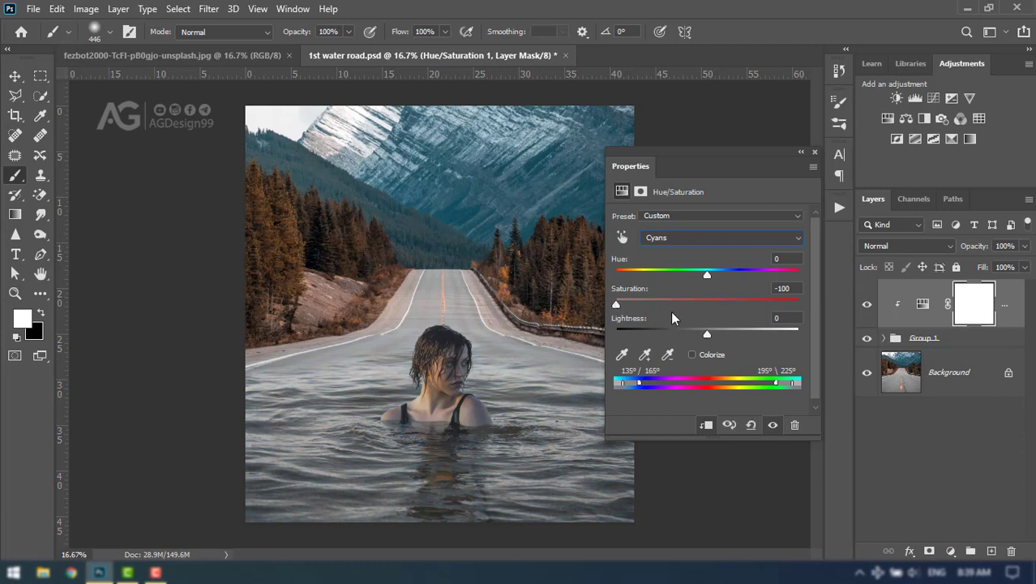
Step: Set the Blues saturation to -100 and close the Properties panel
left_click(679, 240)
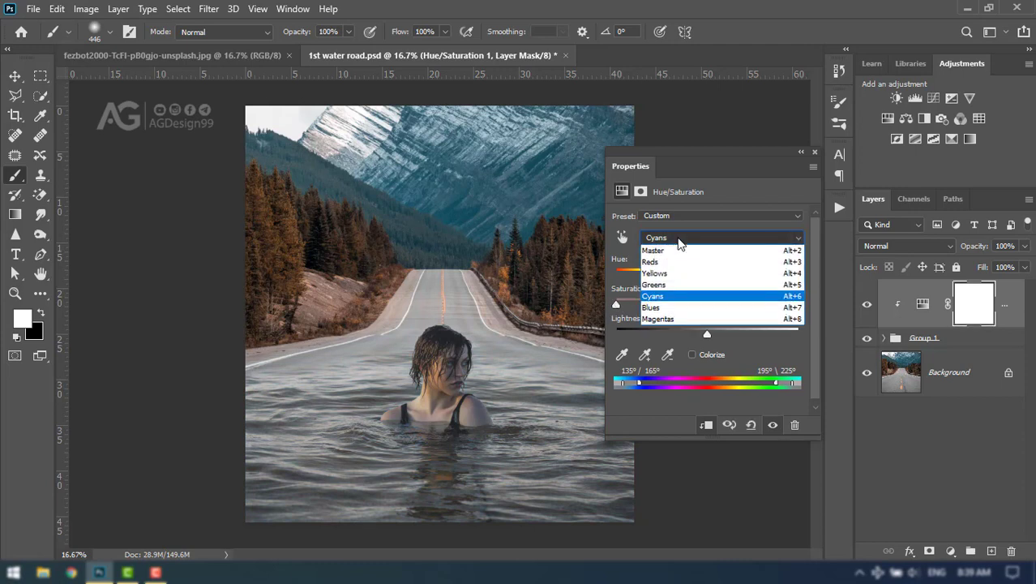
left_click(650, 308)
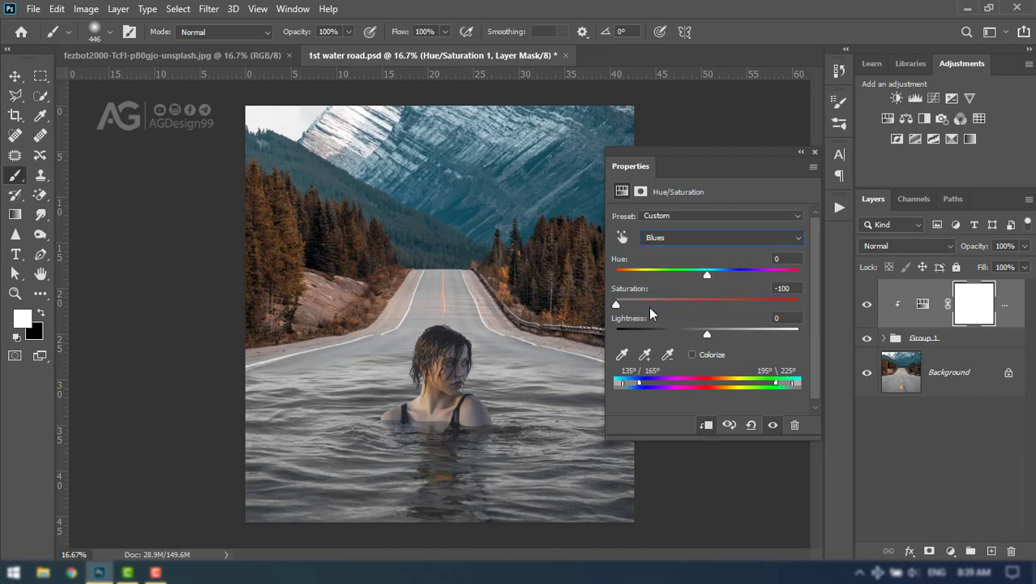
left_click_drag(707, 304, 625, 311)
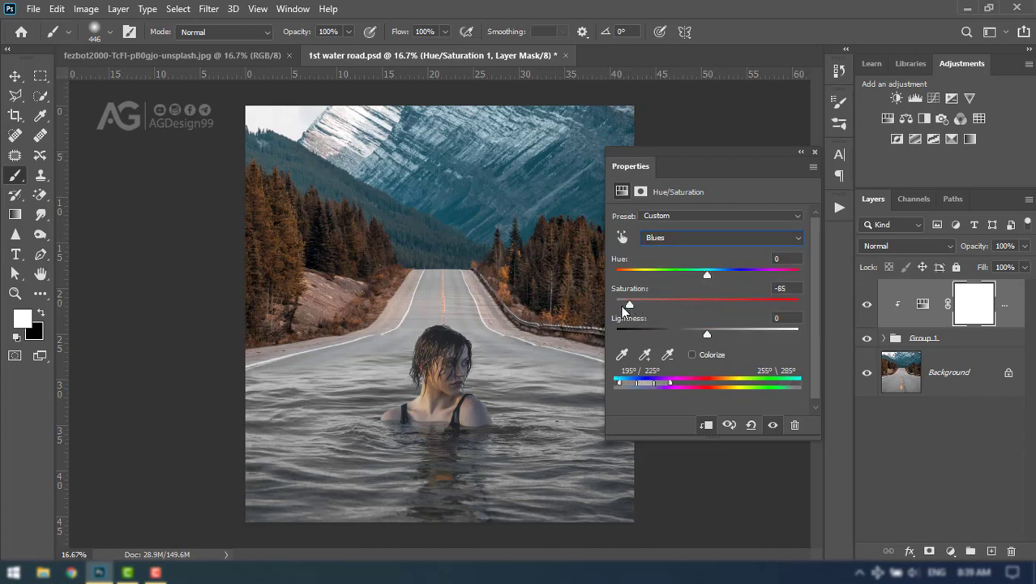
left_click(815, 153)
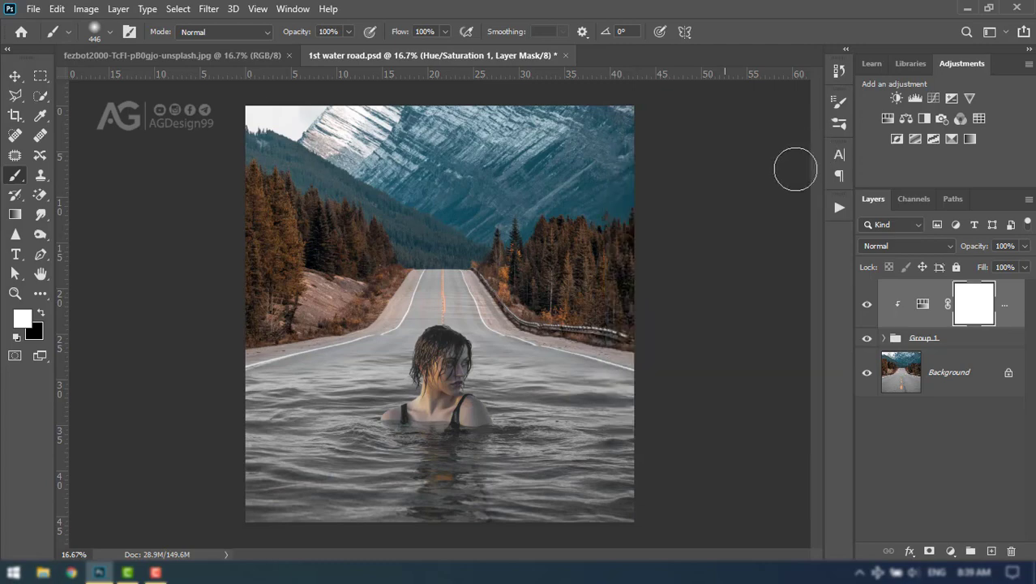
scroll(463, 471, "up", 2)
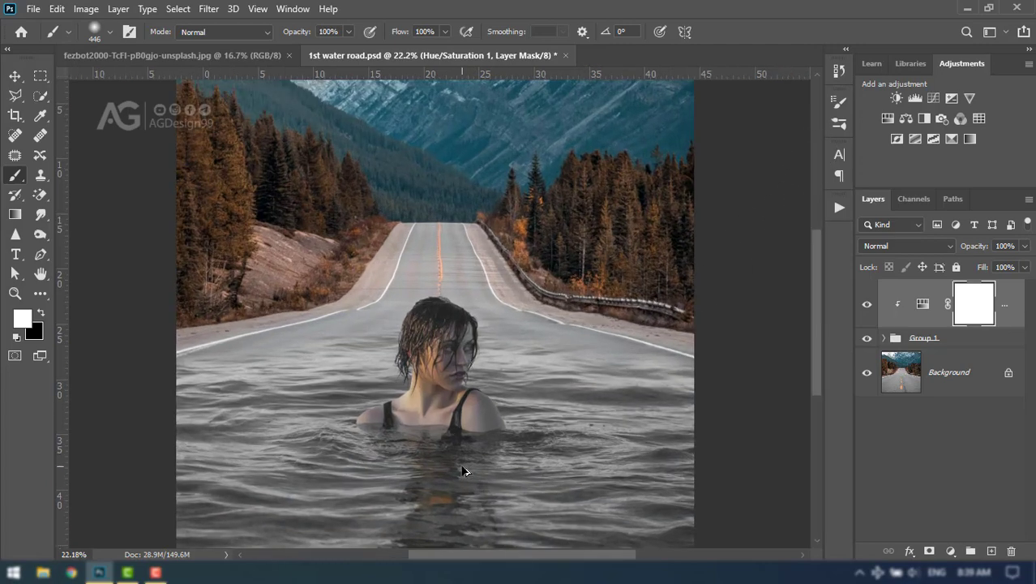
scroll(463, 471, "up", 2)
scroll(463, 471, "up", 1)
scroll(463, 471, "up", 1)
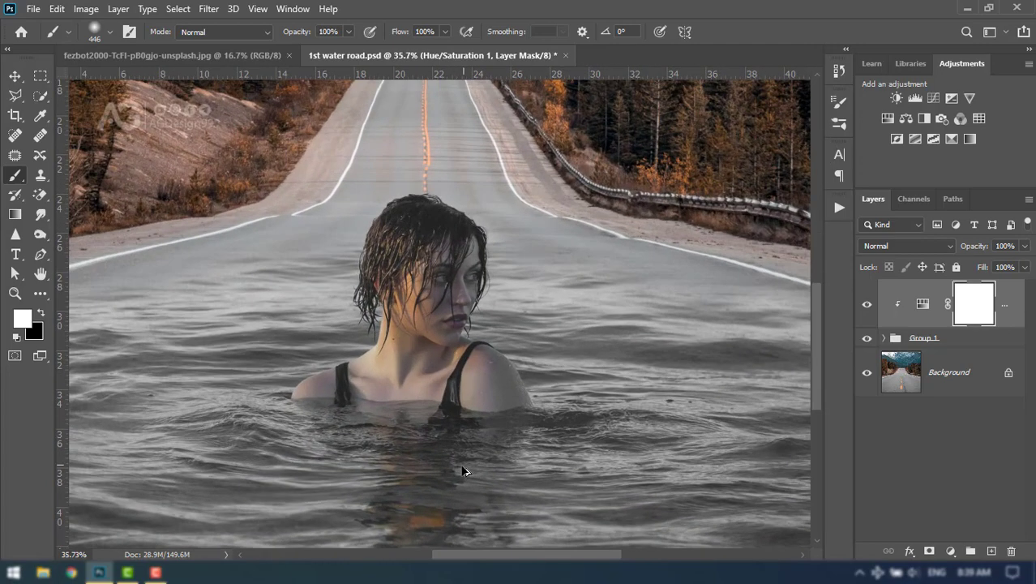
scroll(463, 471, "down", 1)
scroll(463, 471, "down", 1)
scroll(463, 472, "down", 1)
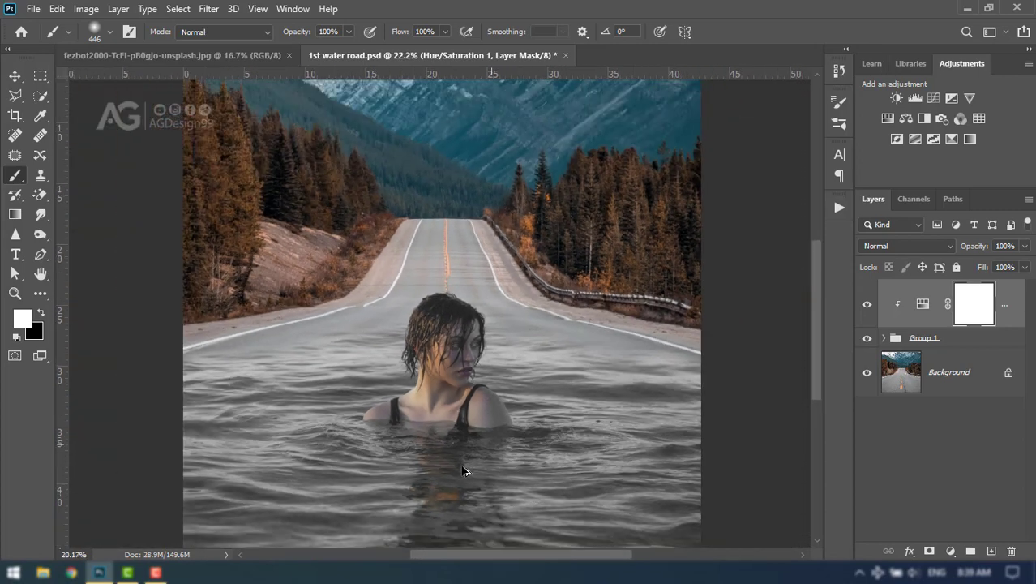
scroll(463, 472, "down", 1)
scroll(463, 471, "down", 1)
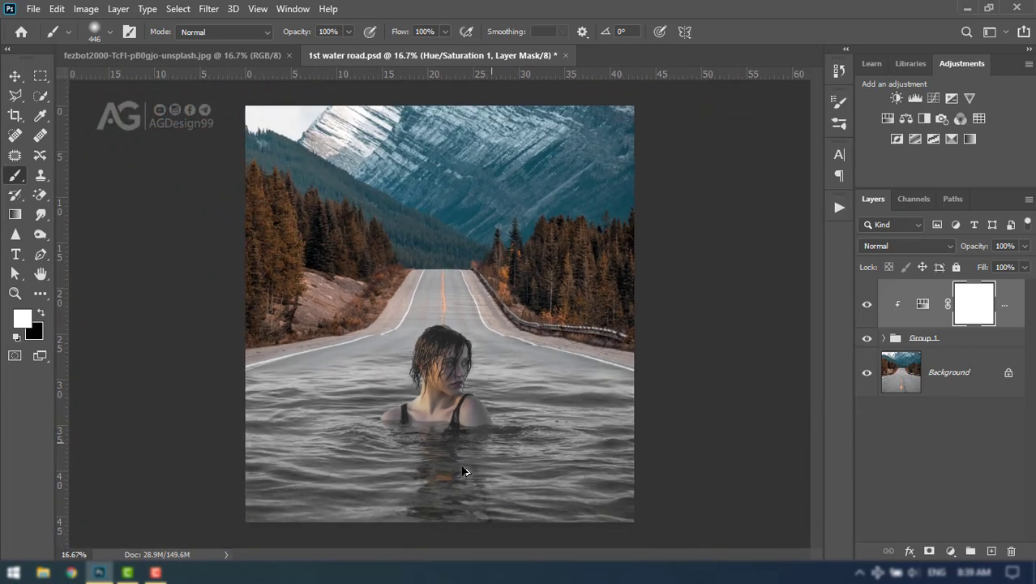
Step: Blur the Background with a 15 px Tilt-Shift, focus band moved onto the woman
left_click(940, 383)
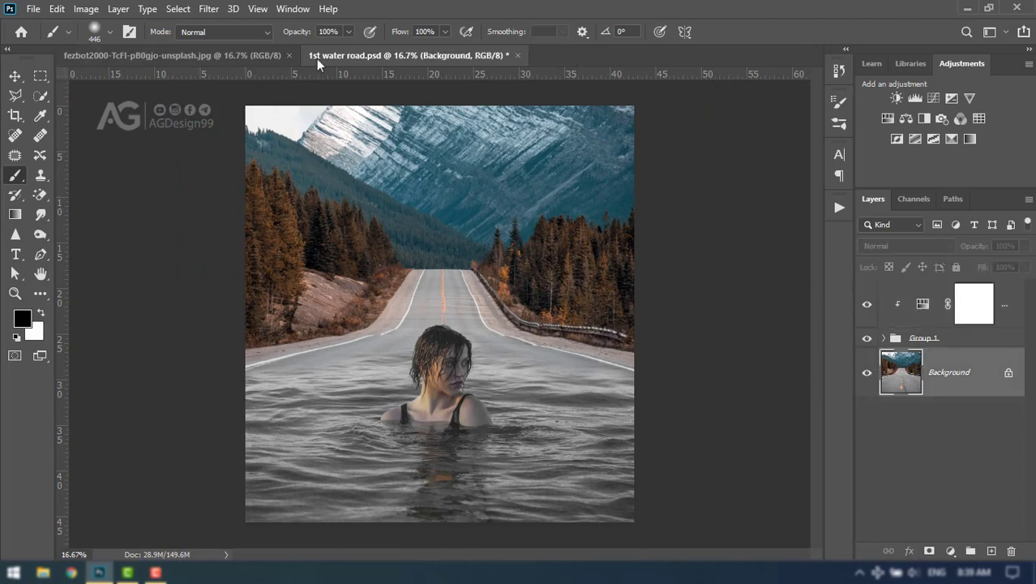
left_click(209, 9)
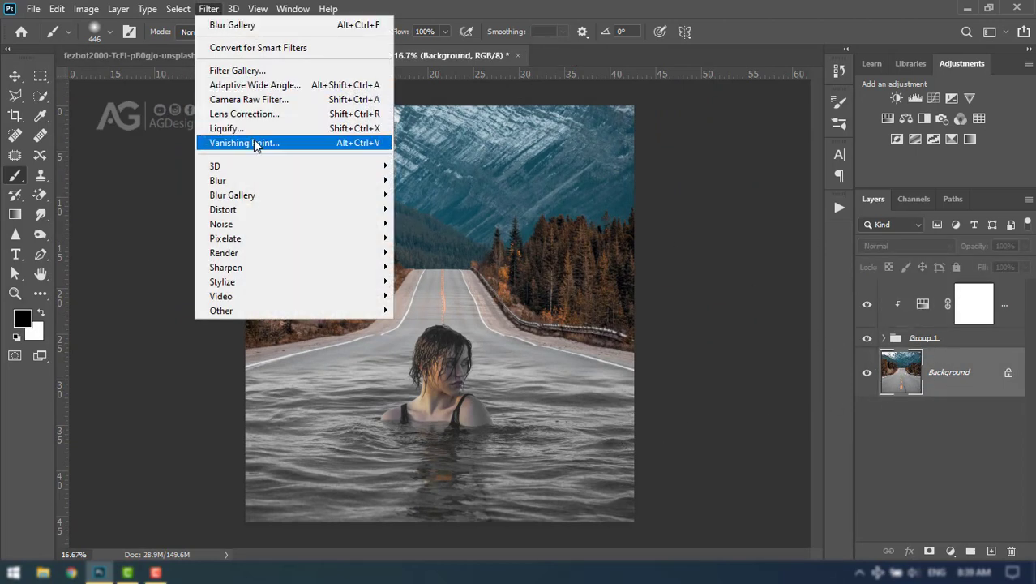
mouse_move(233, 196)
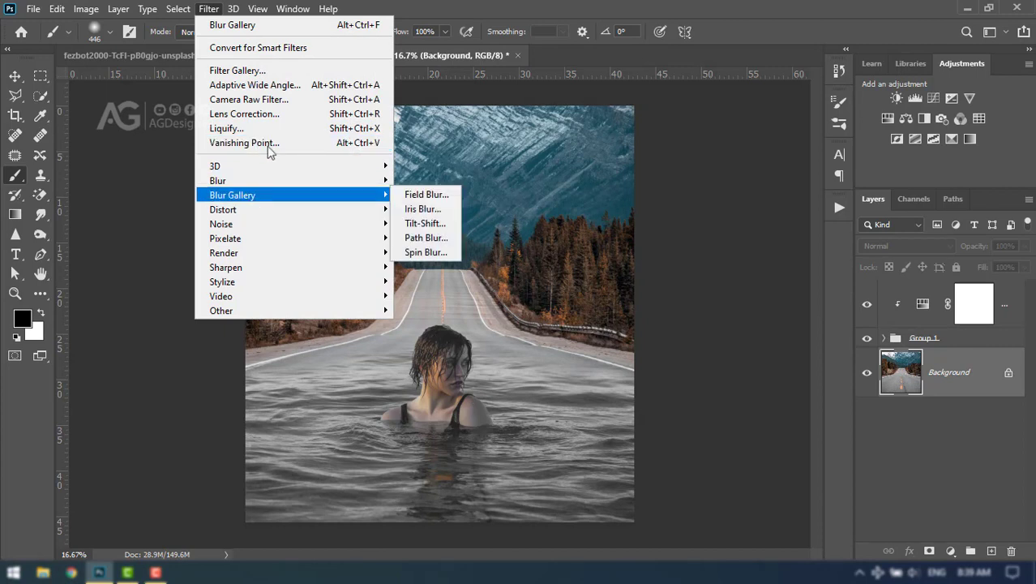
left_click(425, 224)
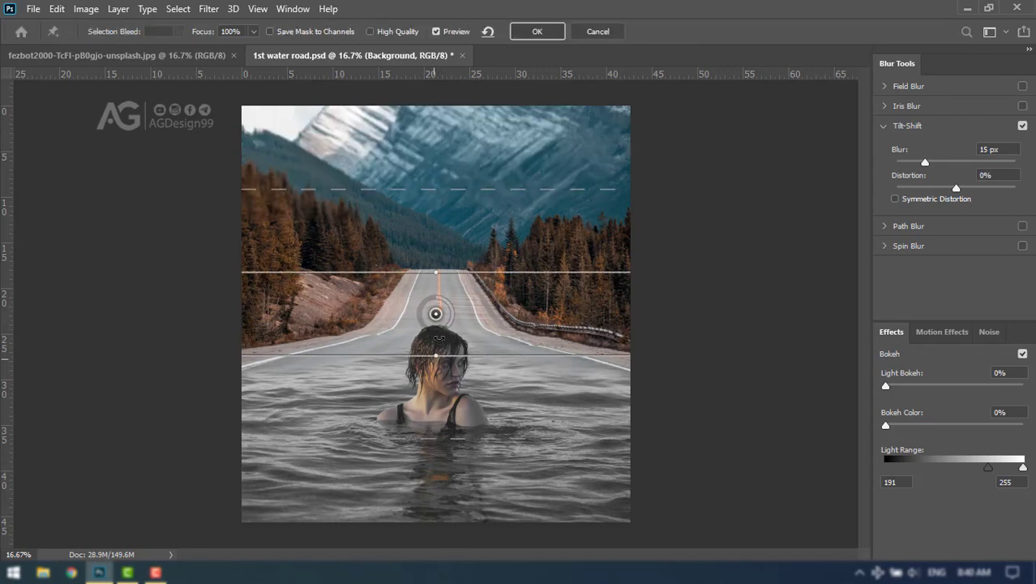
left_click_drag(438, 326, 438, 425)
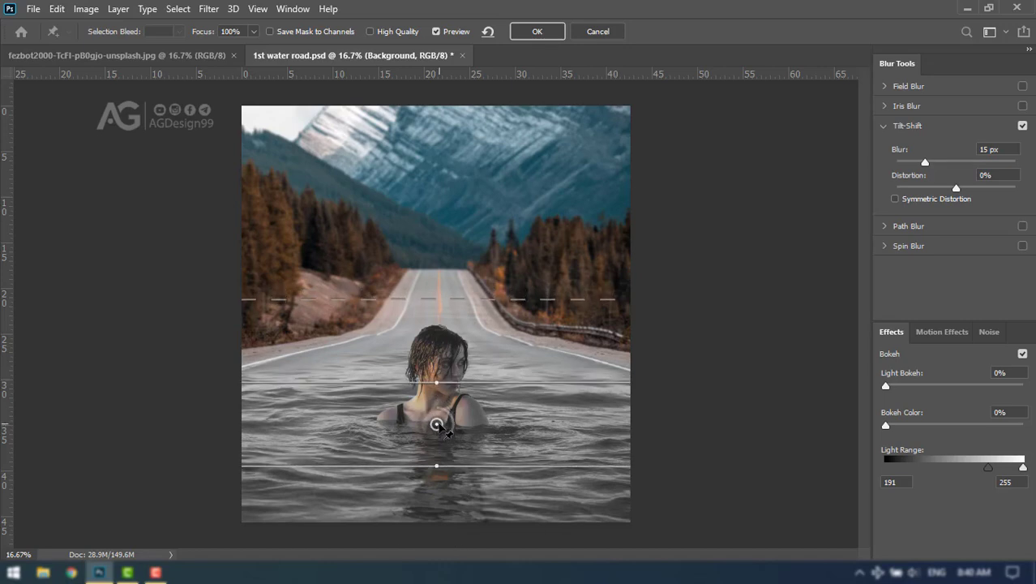
left_click(536, 34)
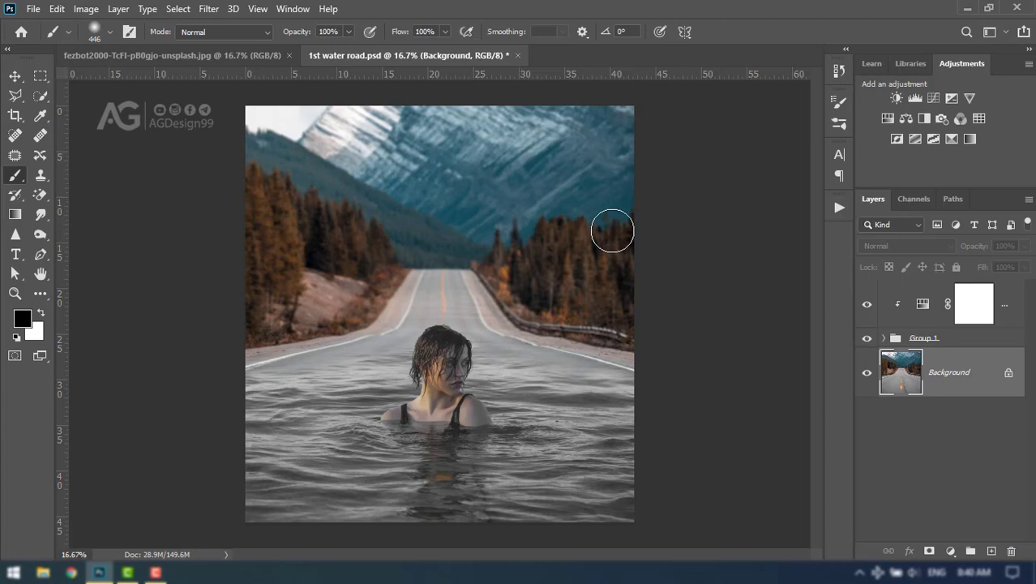
Step: Add a new empty layer named 'light' above the Hue/Saturation layer
key("x")
left_click(1006, 317)
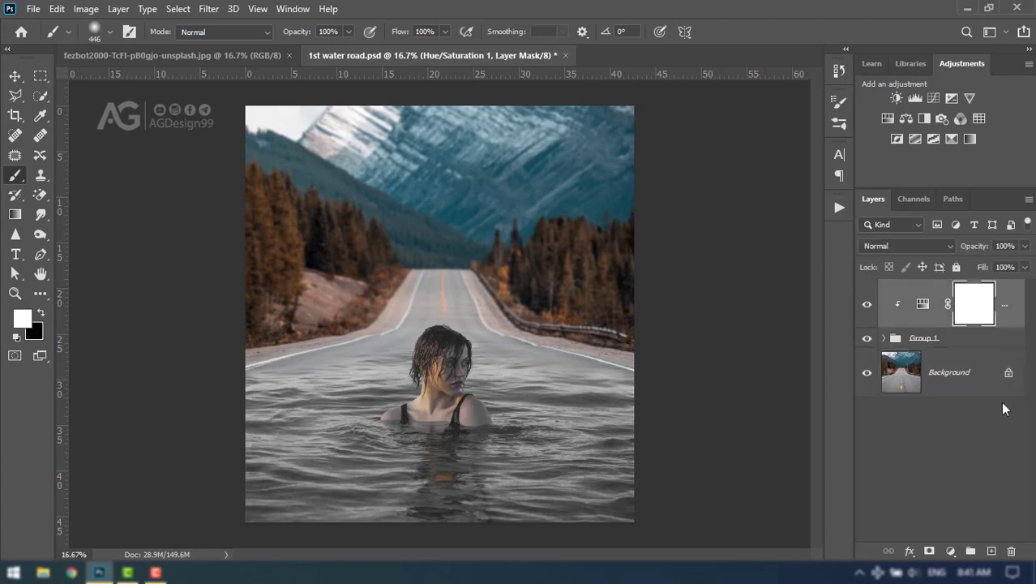
left_click(991, 552)
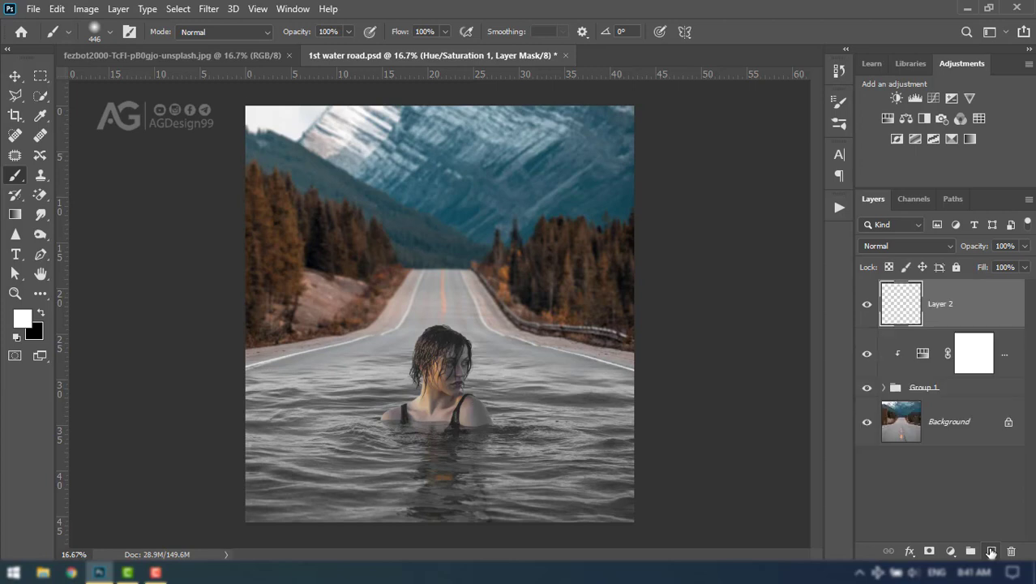
double_click(934, 309)
key("BackSpace")
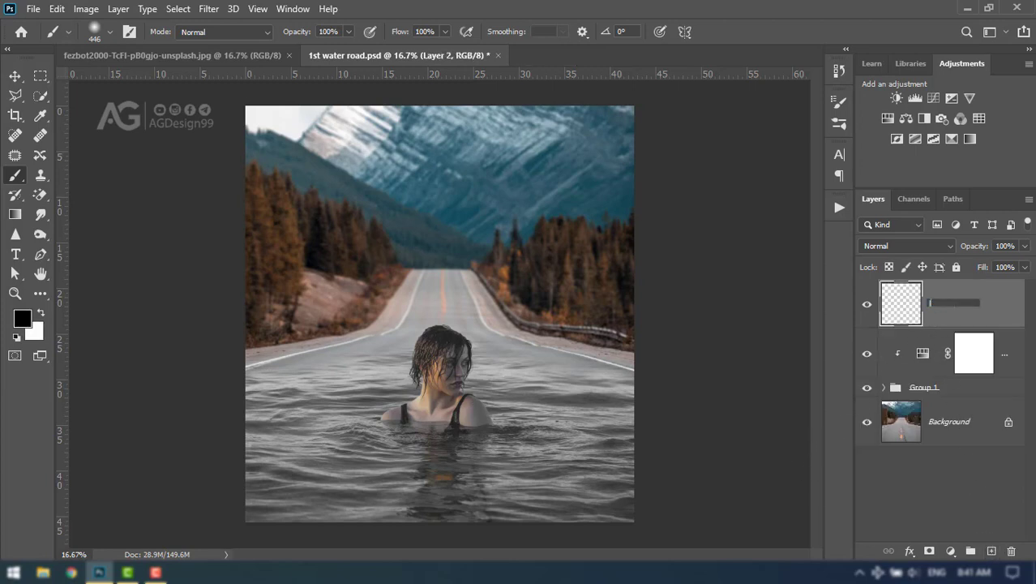
type("light")
key("Return")
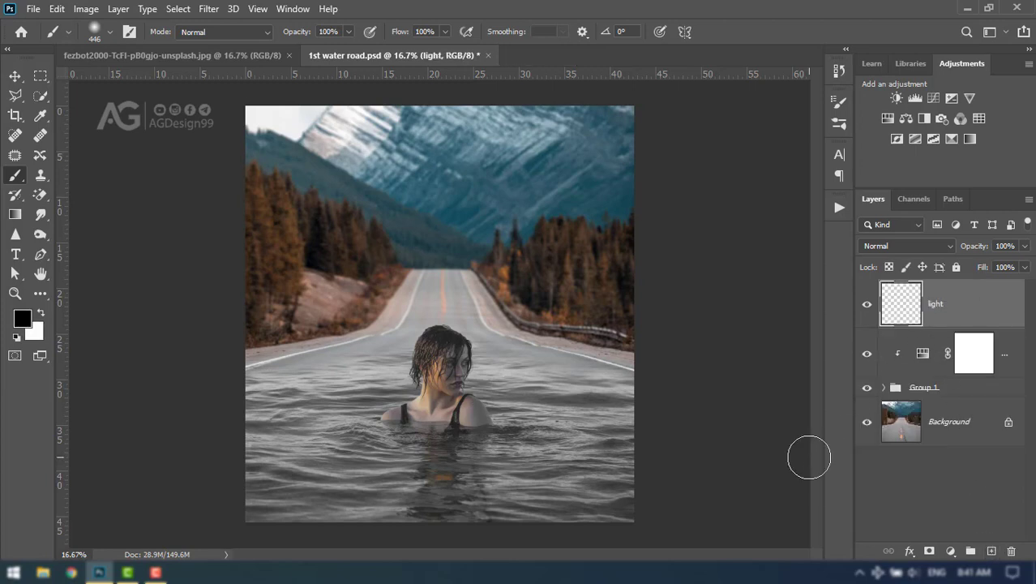
Step: Draw an orange f7ae00 gradient glow fading in from the left on the light layer
left_click(15, 215)
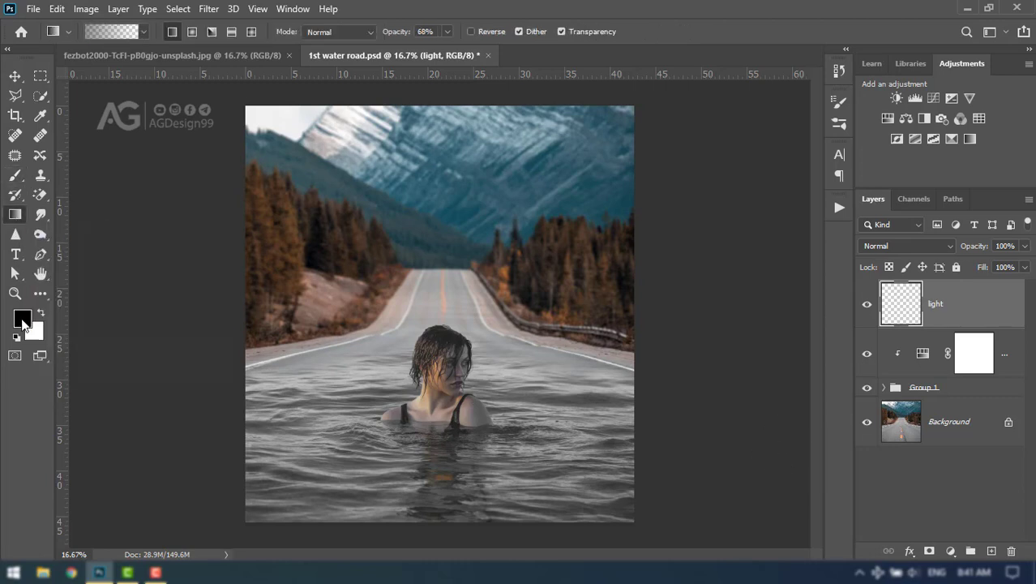
left_click(22, 318)
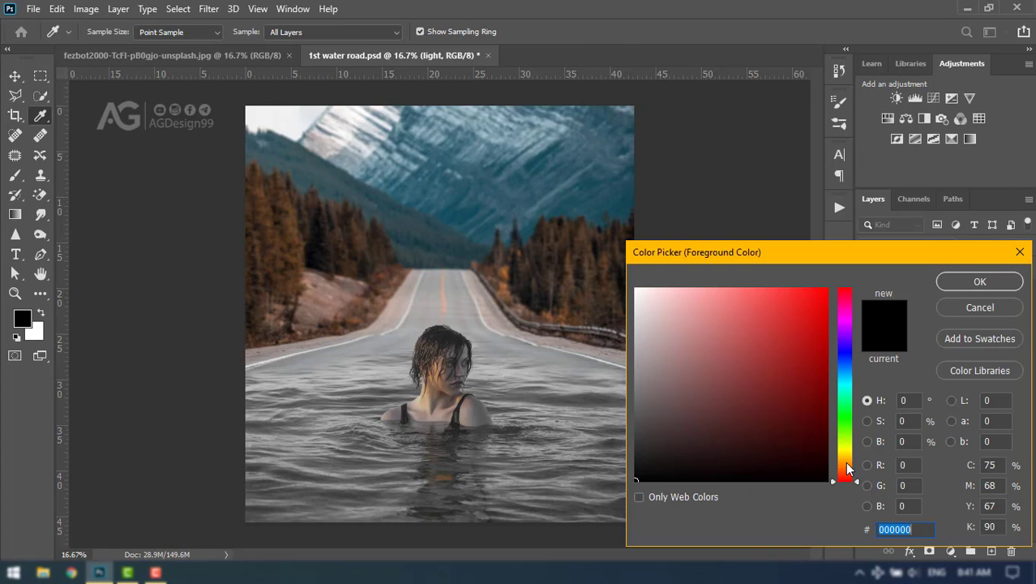
left_click_drag(848, 469, 847, 459)
left_click(818, 300)
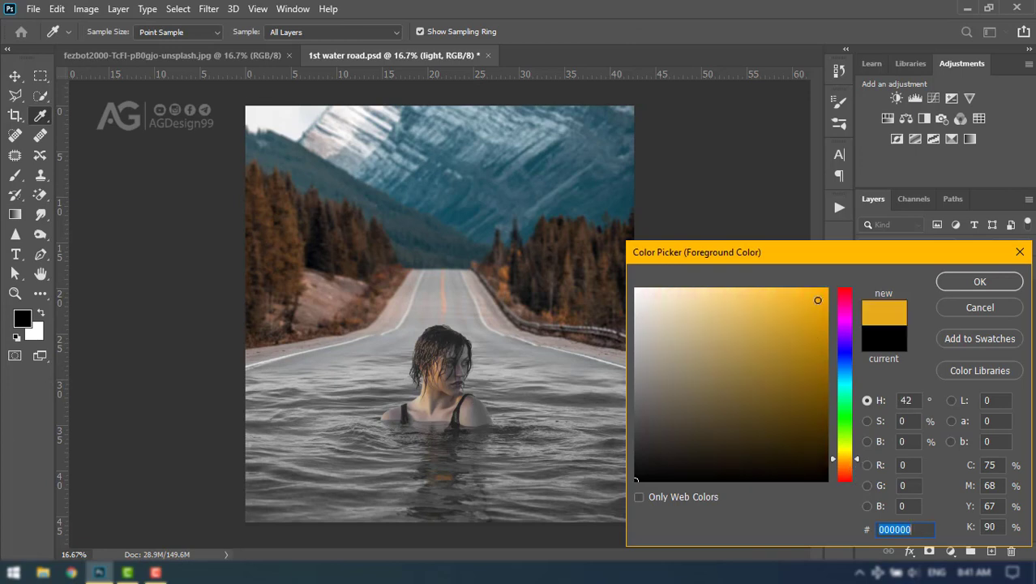
left_click_drag(817, 300, 833, 294)
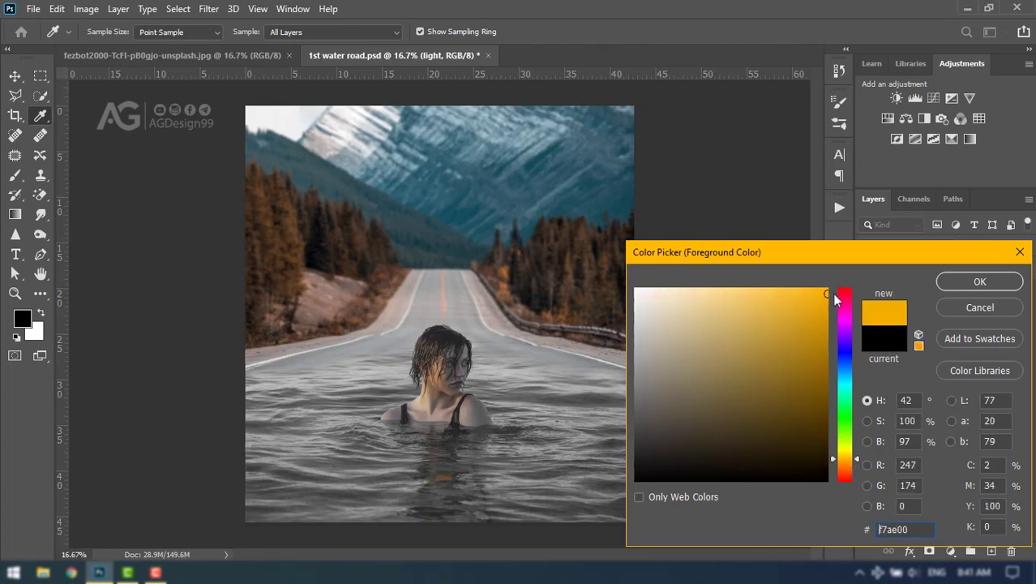
left_click(981, 282)
key("g")
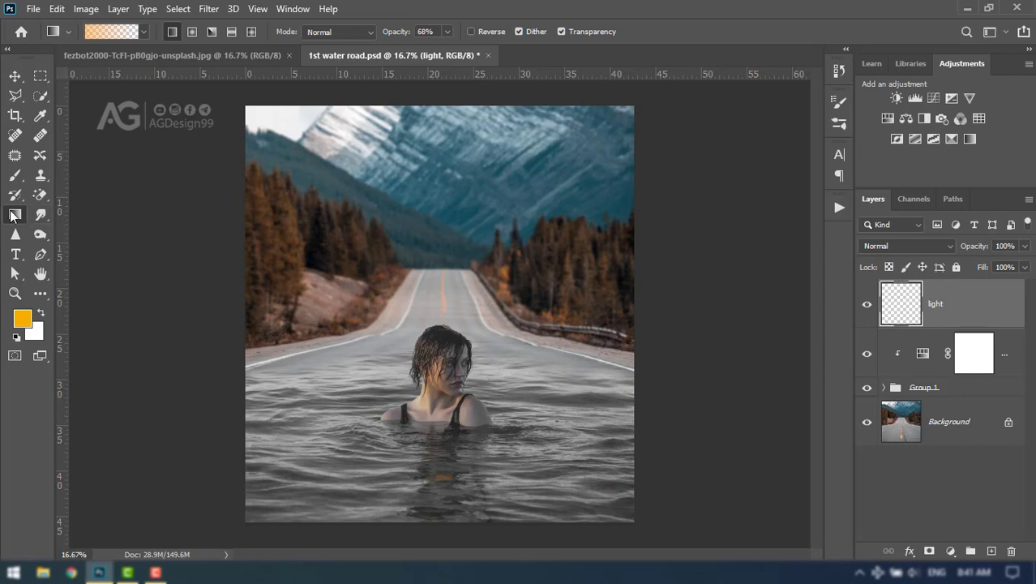
left_click_drag(221, 331, 459, 356)
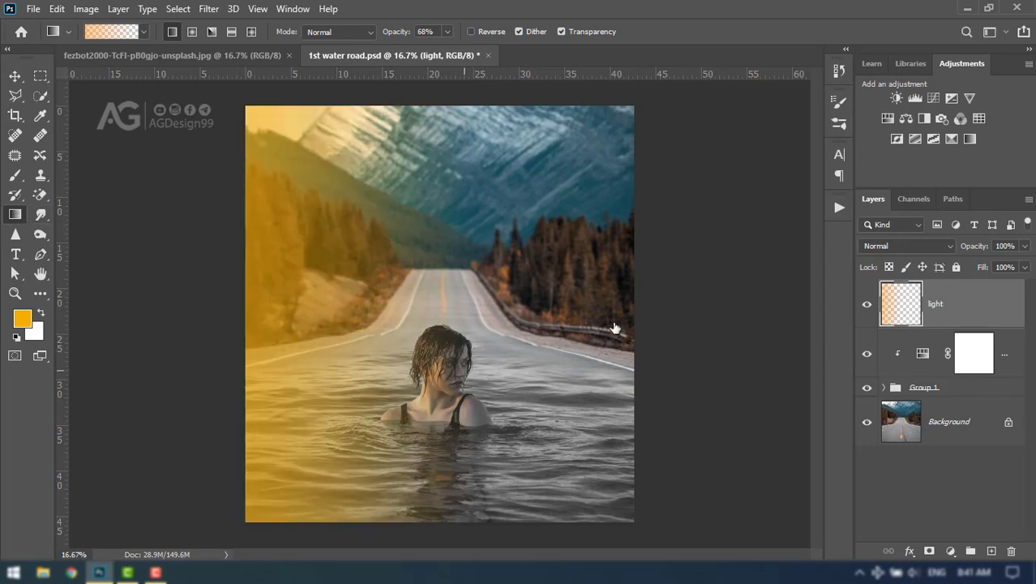
Step: Set the light layer to Screen at 43% opacity and stamp all visible layers into Layer 2
left_click(934, 254)
key("Down")
key("Down")
key("Down")
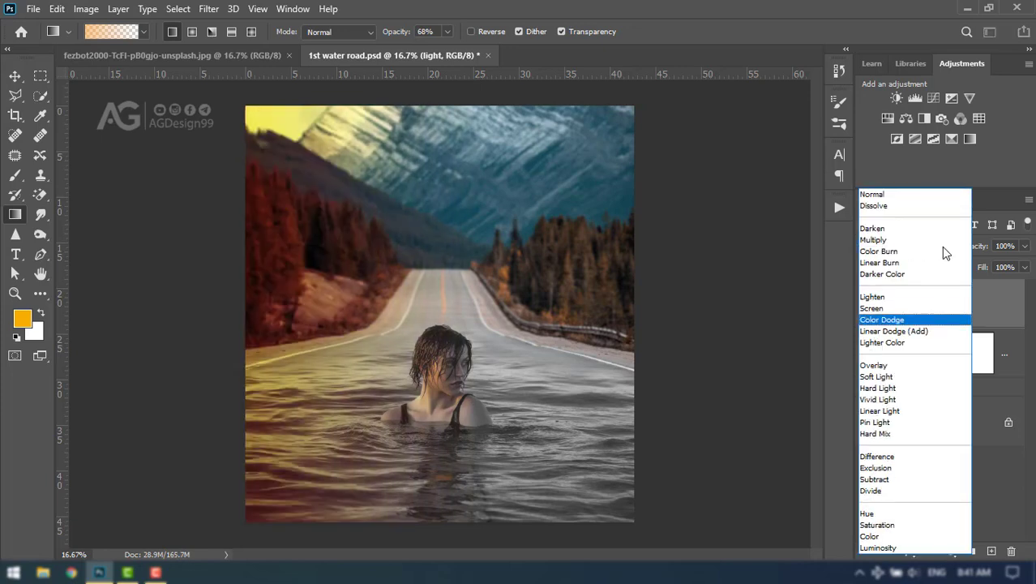
key("Down")
key("Down")
key("Down")
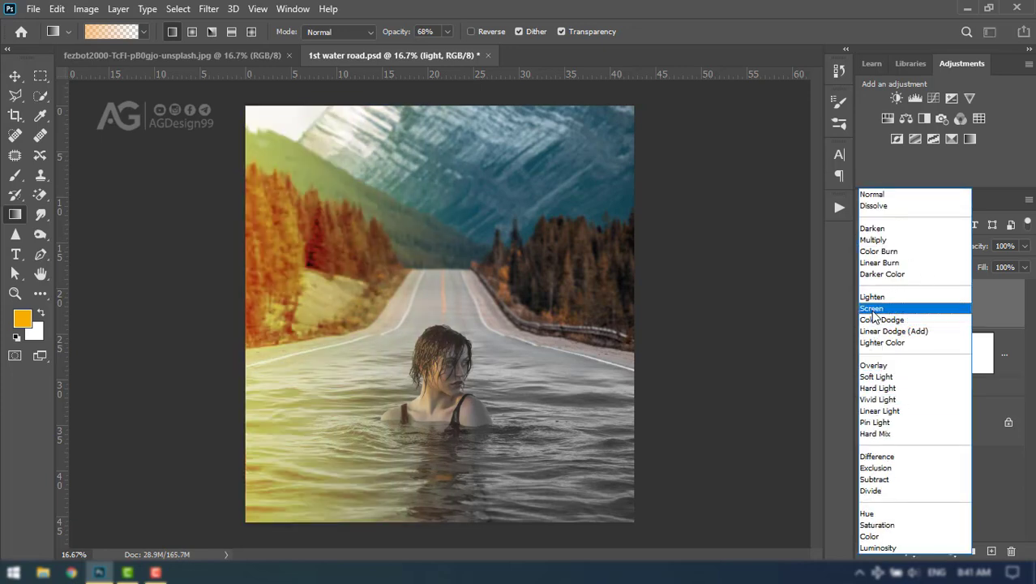
left_click(873, 309)
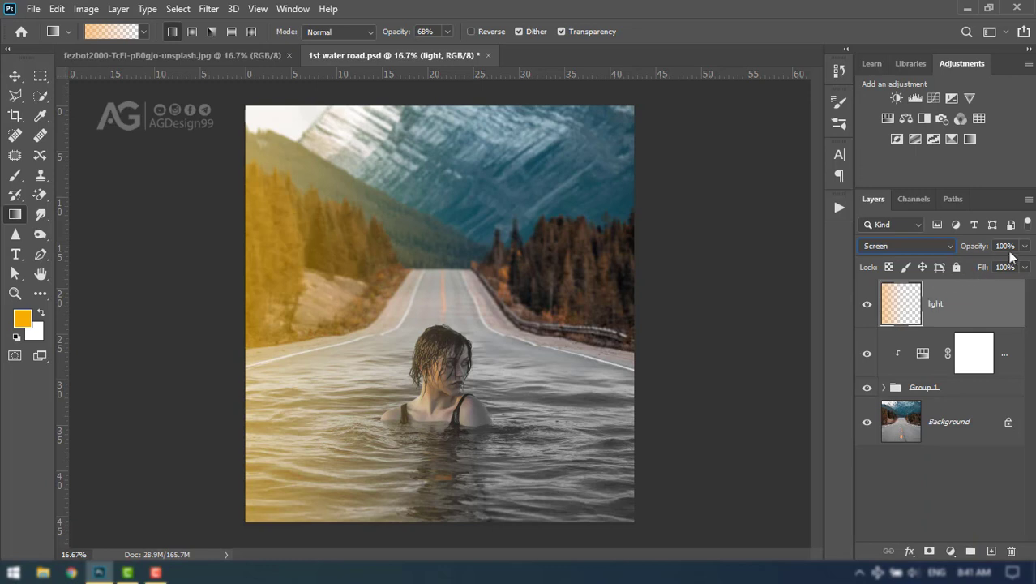
left_click(1025, 245)
left_click(988, 265)
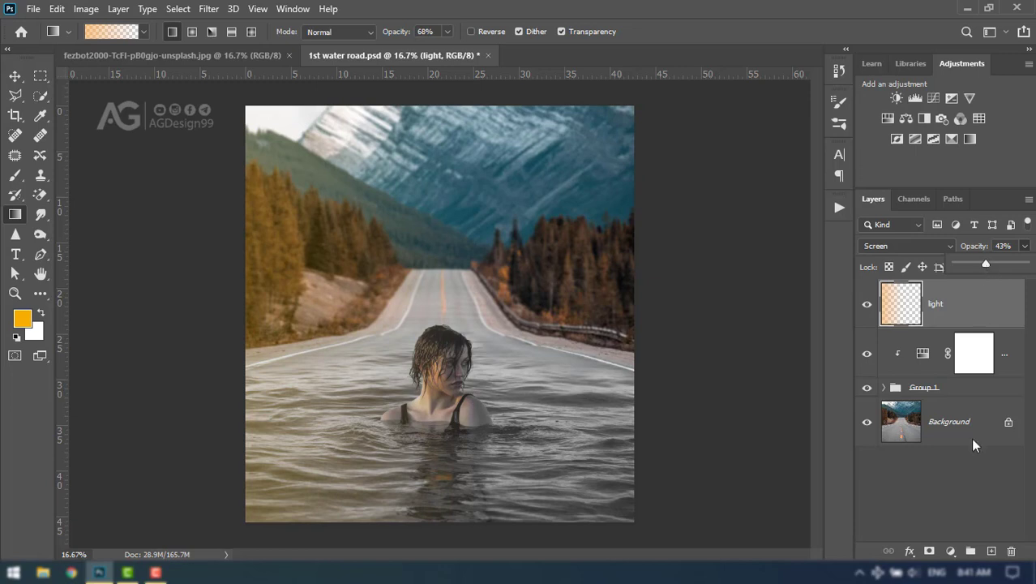
left_click(968, 478)
left_click(968, 478)
left_click(989, 302)
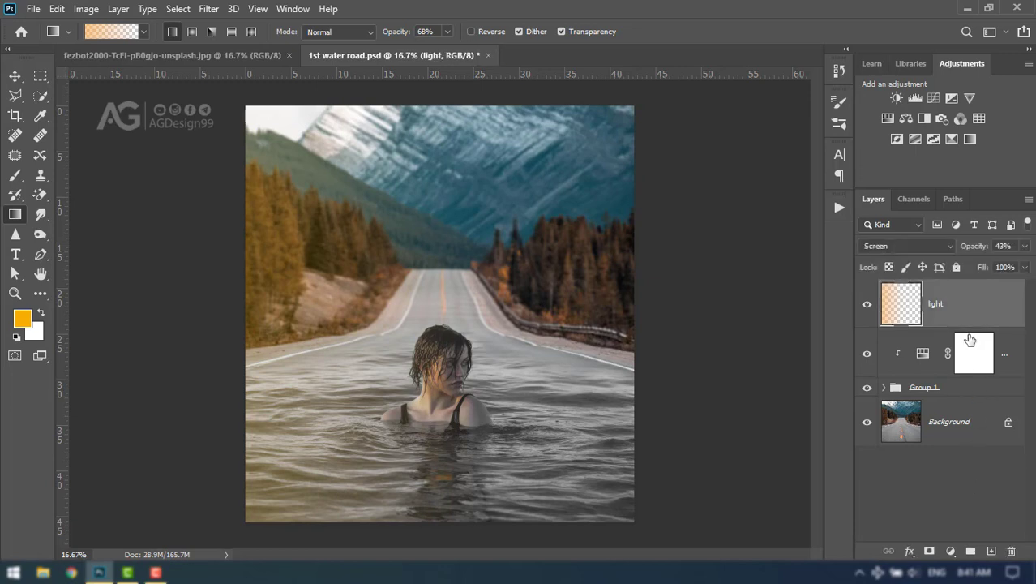
left_click_drag(970, 339, 970, 333)
key("ctrl+shift+alt+e")
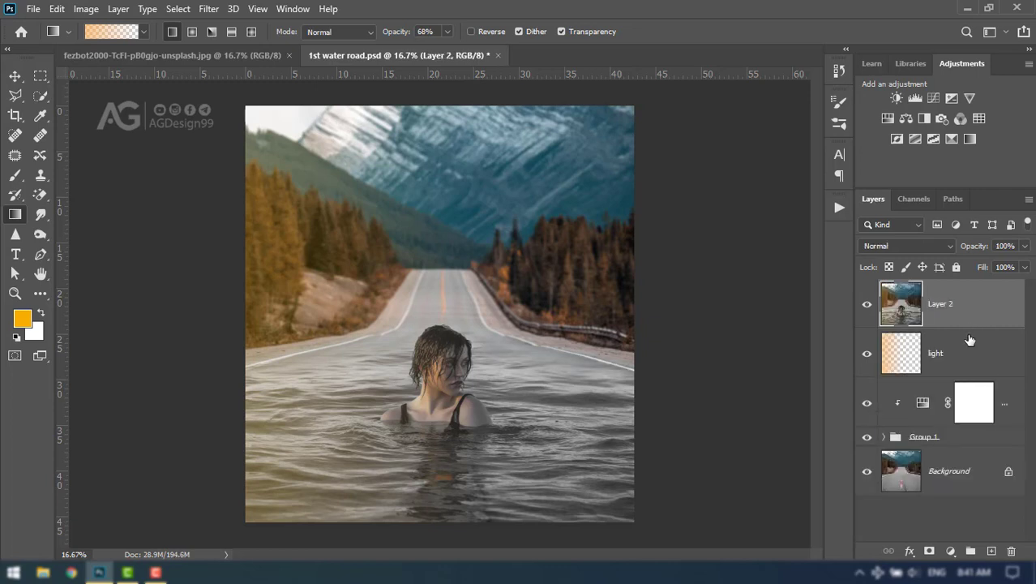
Step: In Camera Raw on Layer 2, set Contrast +16, Shadows +13 and Texture +23
left_click(208, 9)
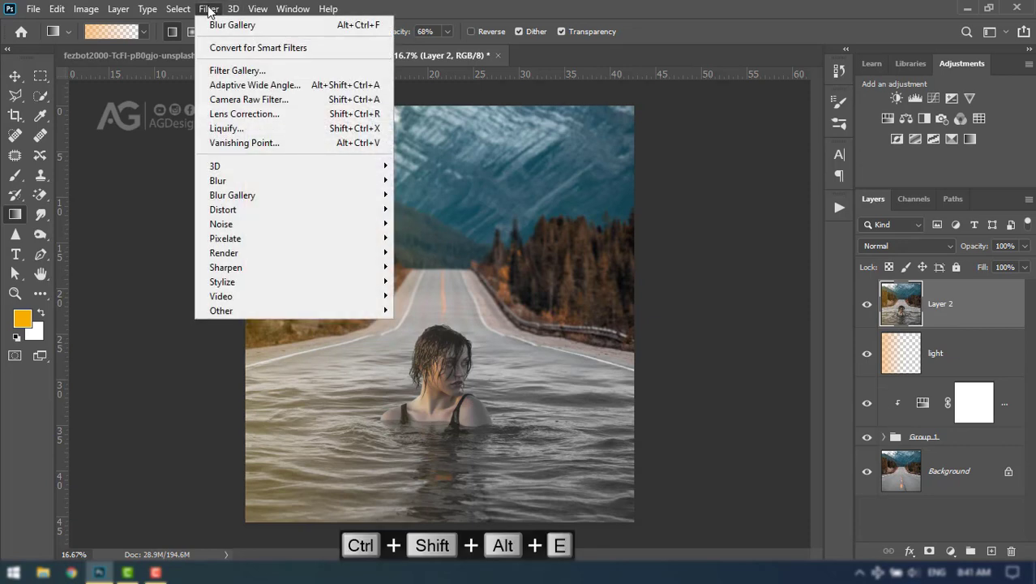
left_click(239, 99)
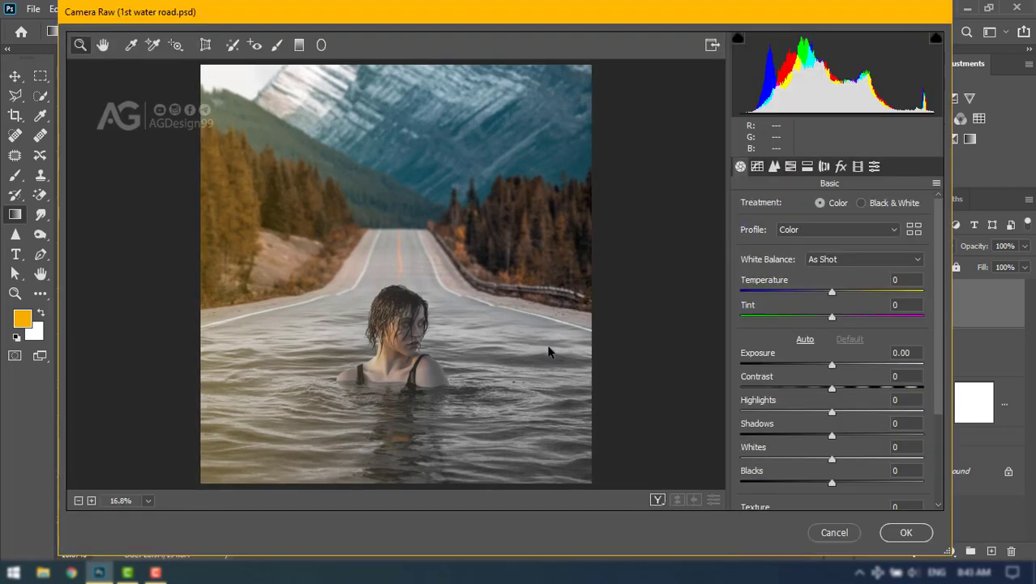
left_click(845, 389)
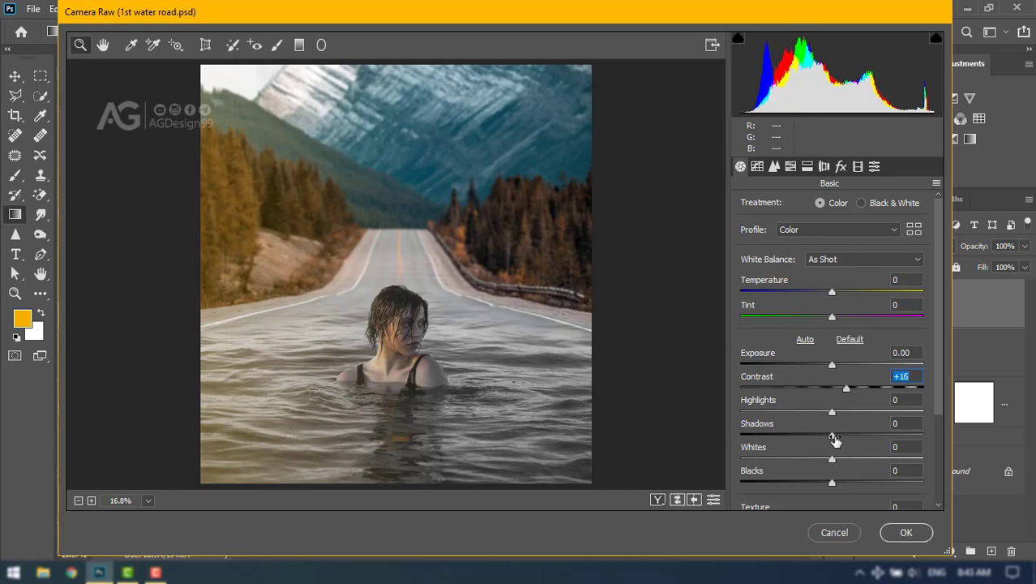
left_click_drag(832, 436, 818, 436)
left_click(846, 435)
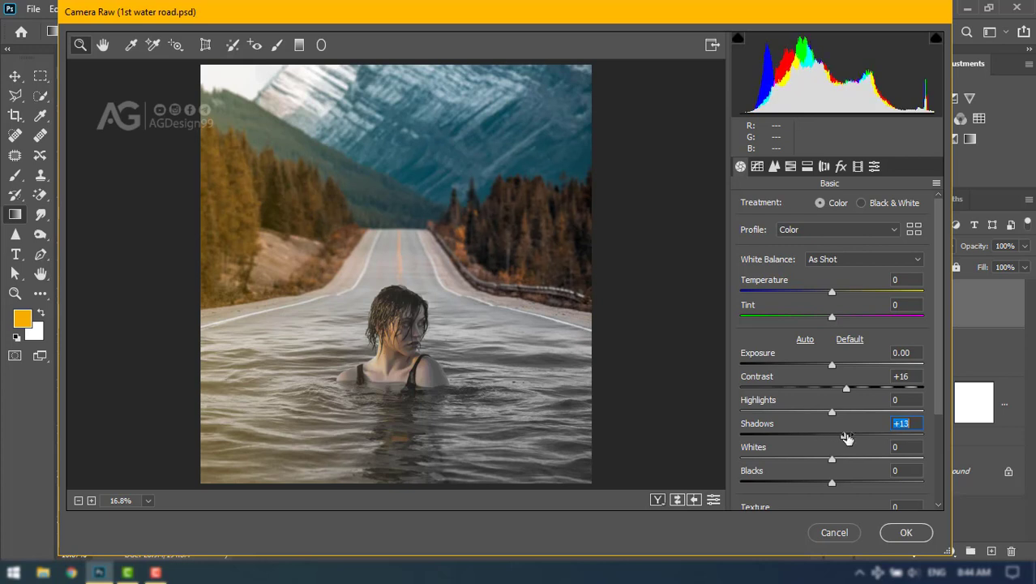
scroll(830, 470, "down", 2)
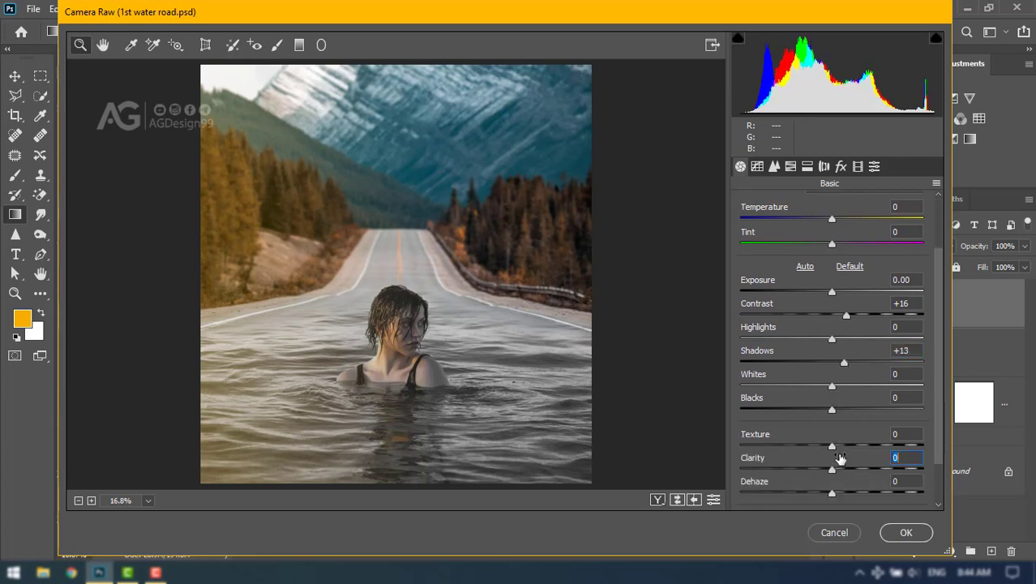
left_click_drag(832, 446, 852, 447)
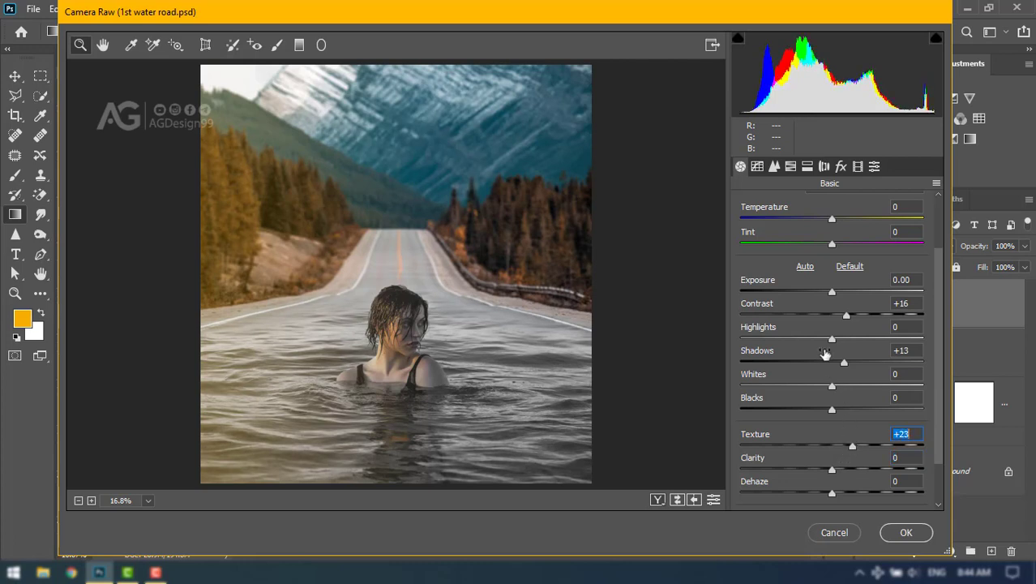
Step: Add Luminance noise reduction 31, Saturation +18 and Red Primary hue +6, then apply
left_click(773, 167)
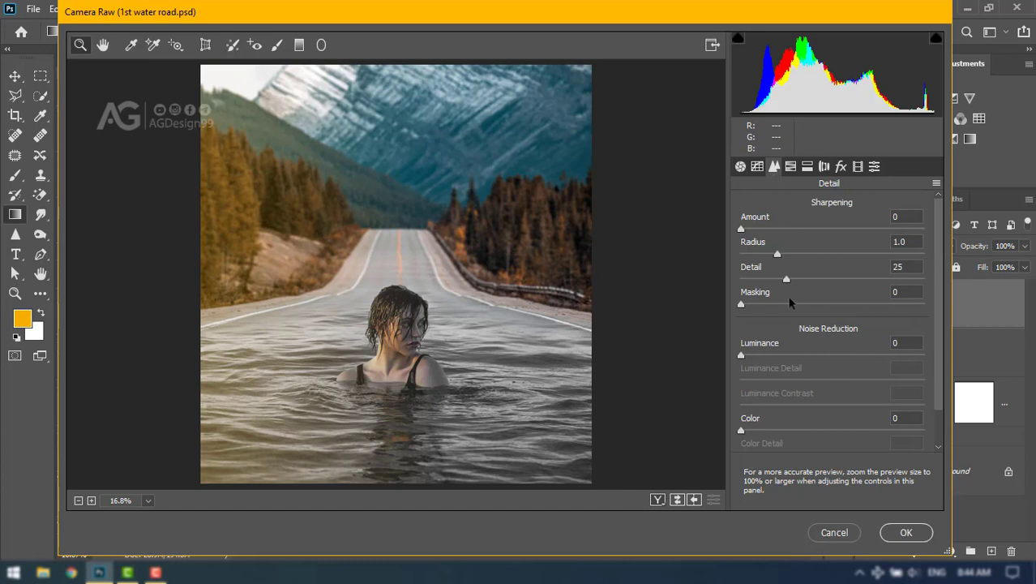
left_click(796, 357)
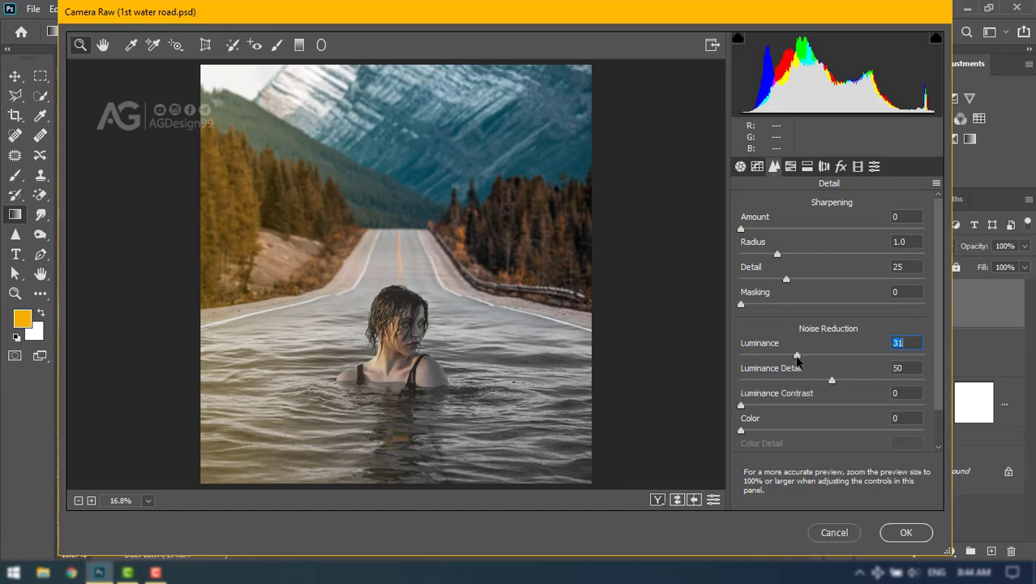
left_click(741, 168)
scroll(832, 454, "down", 1)
scroll(834, 458, "down", 2)
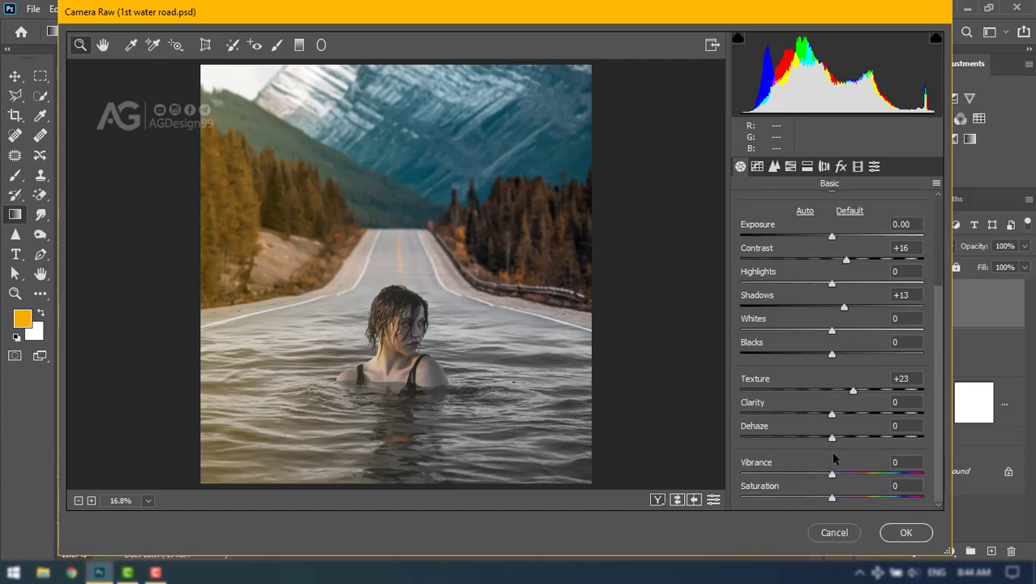
left_click_drag(832, 497, 848, 501)
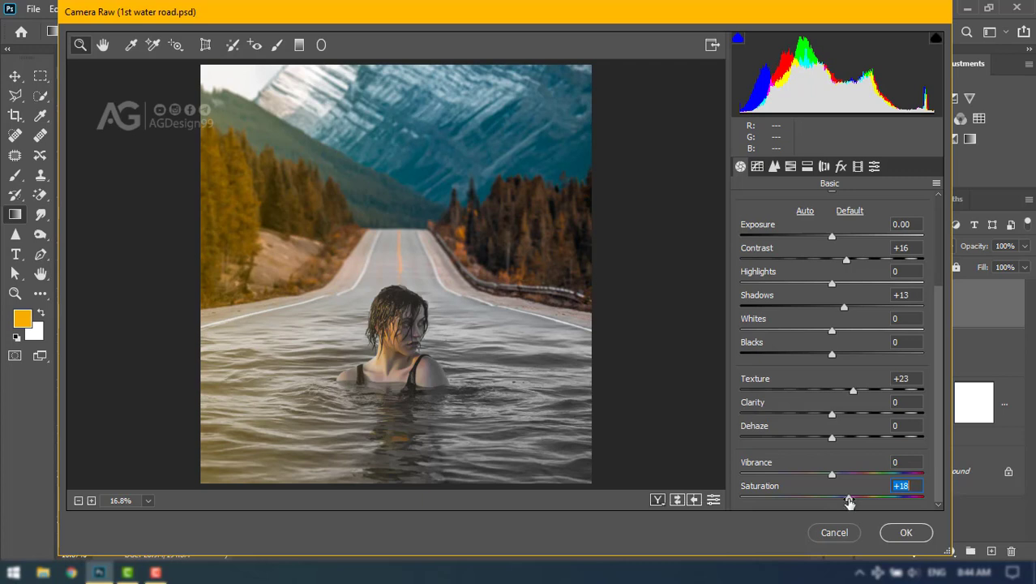
left_click(859, 168)
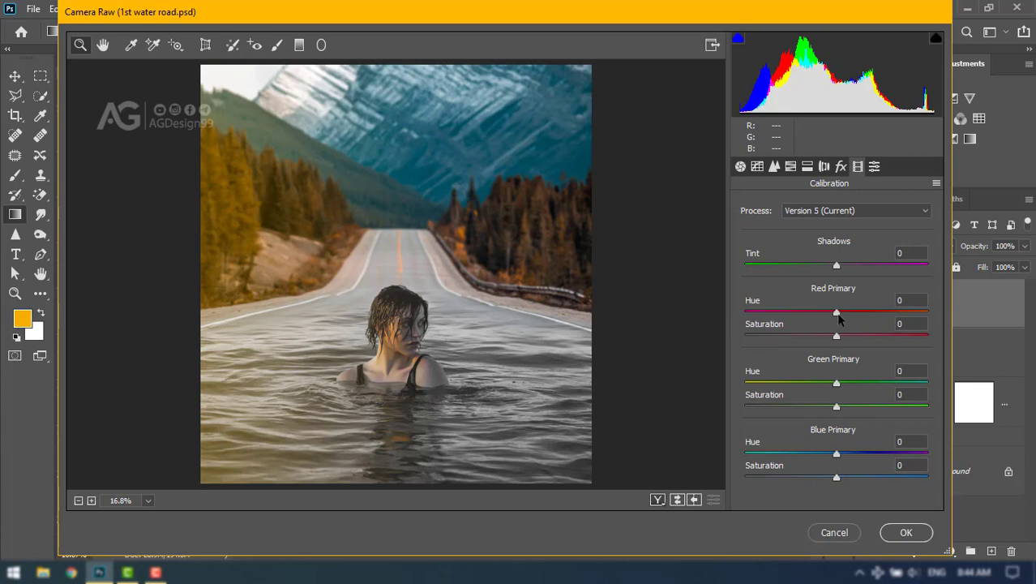
left_click_drag(840, 320, 844, 320)
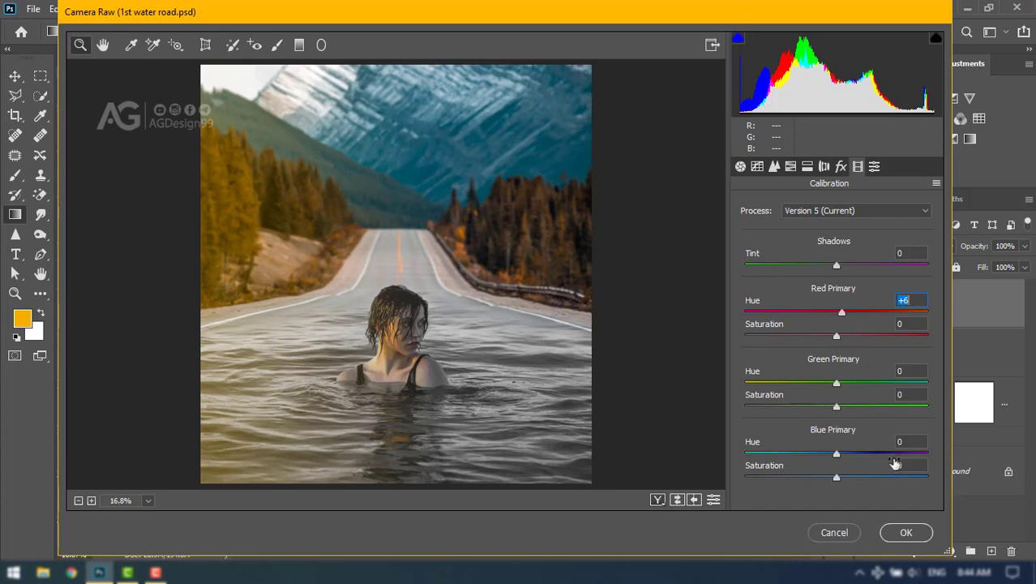
left_click(910, 532)
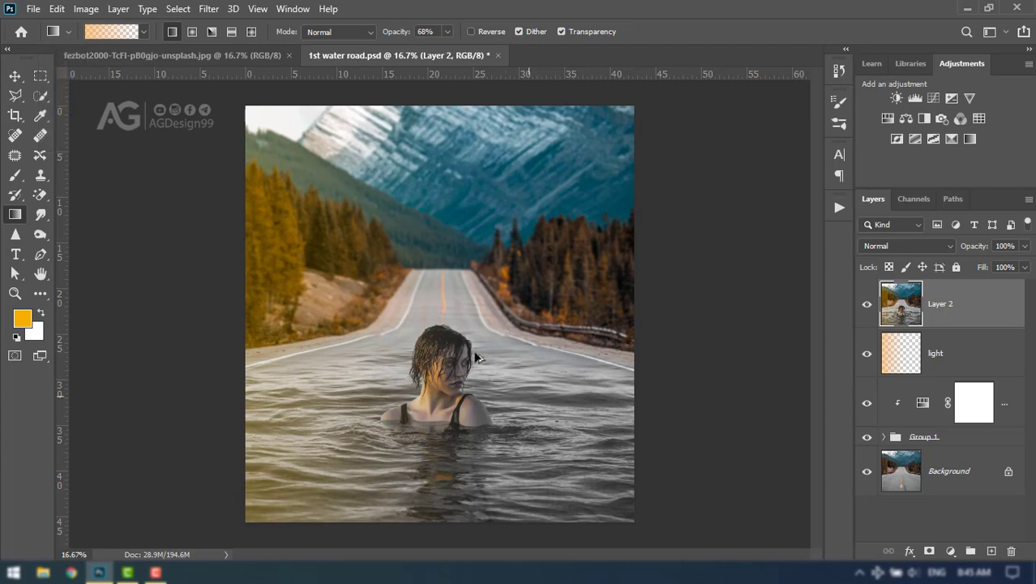
scroll(429, 401, "up", 1)
scroll(427, 403, "up", 2)
scroll(428, 402, "up", 1)
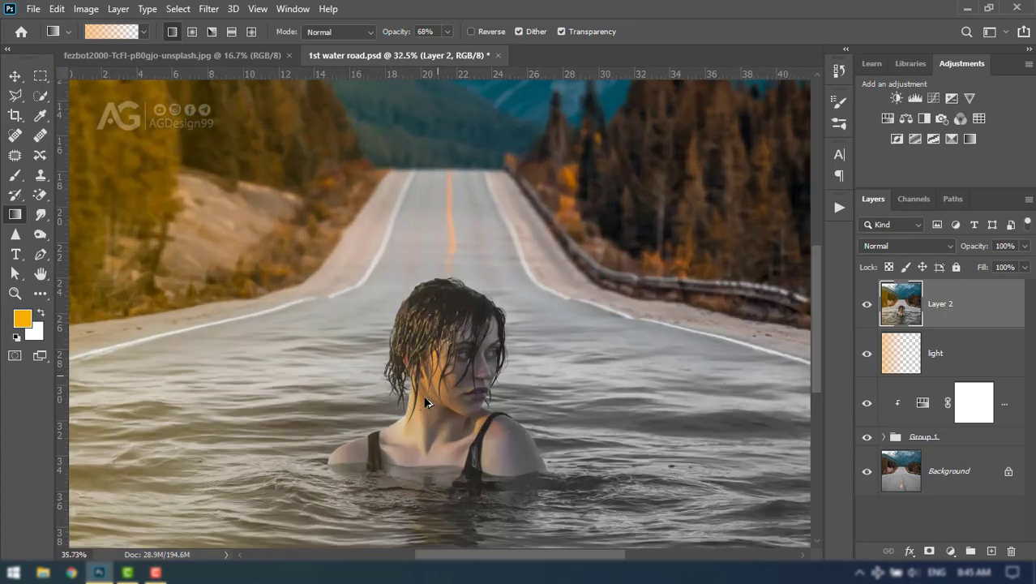
scroll(428, 402, "up", 1)
scroll(428, 402, "up", 2)
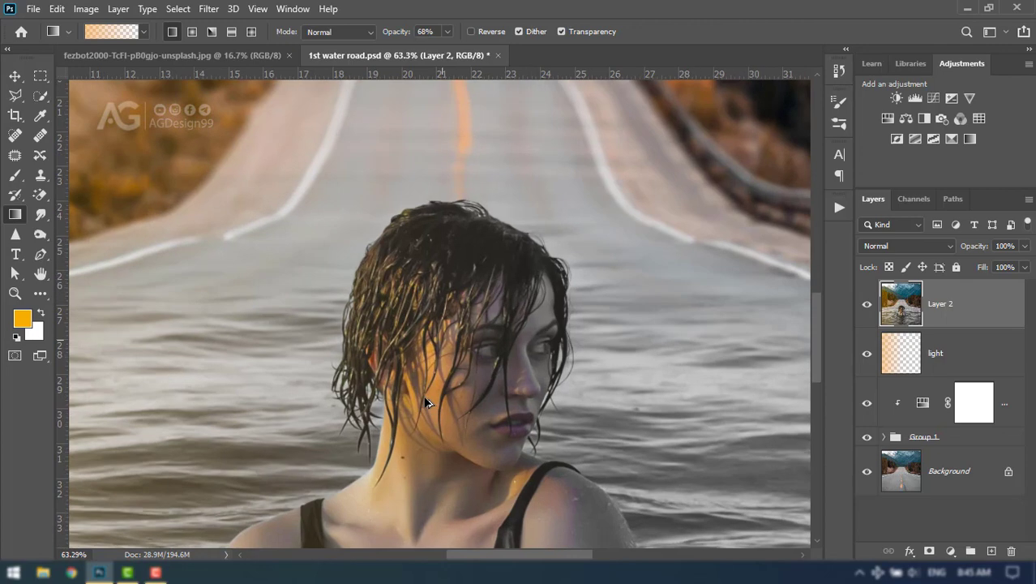
scroll(428, 402, "down", 1)
scroll(428, 402, "down", 1)
scroll(427, 403, "down", 1)
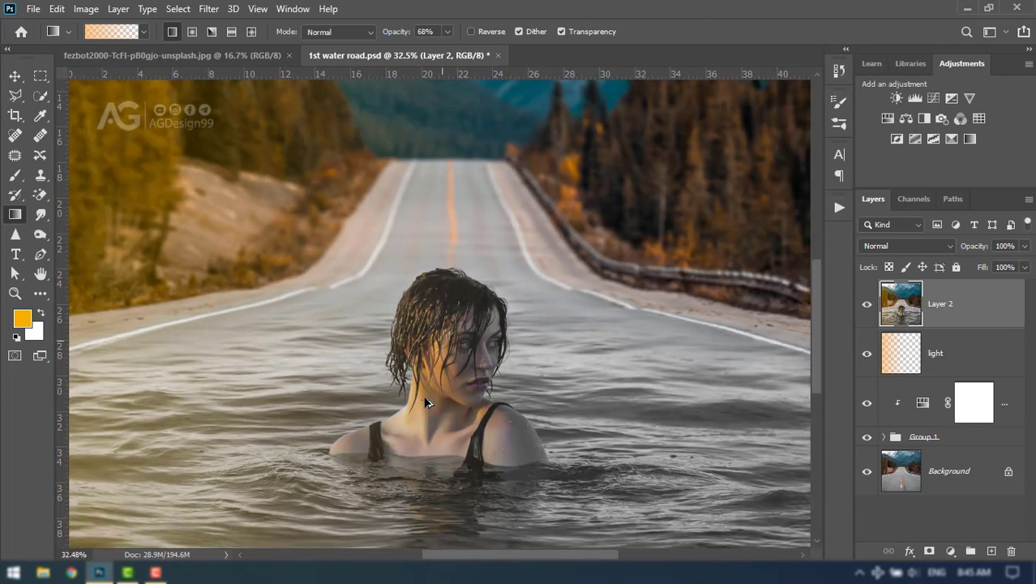
scroll(428, 402, "down", 3)
scroll(427, 402, "down", 1)
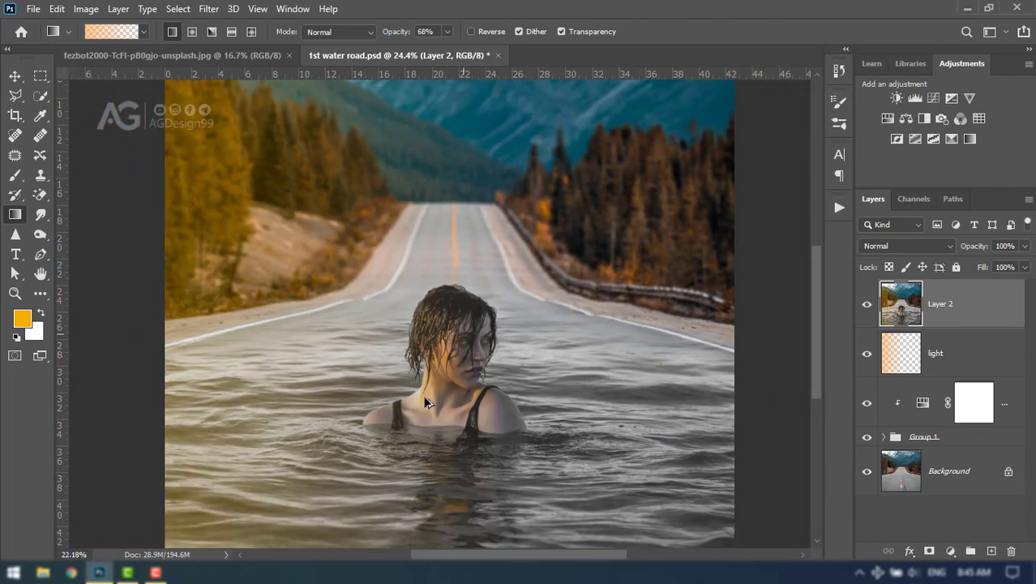